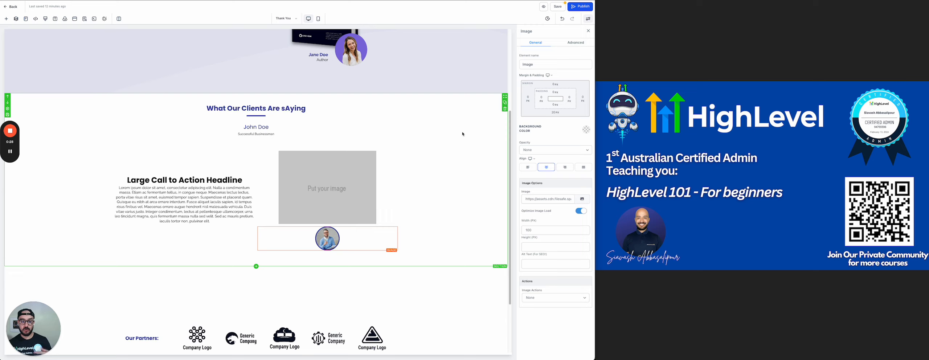
Publish the Thank You page, save the global section change, and return to the Strategic Coaching funnel
{"action": "scroll", "coordinate": [407, 151], "scroll_direction": "up", "scroll_amount": 4}
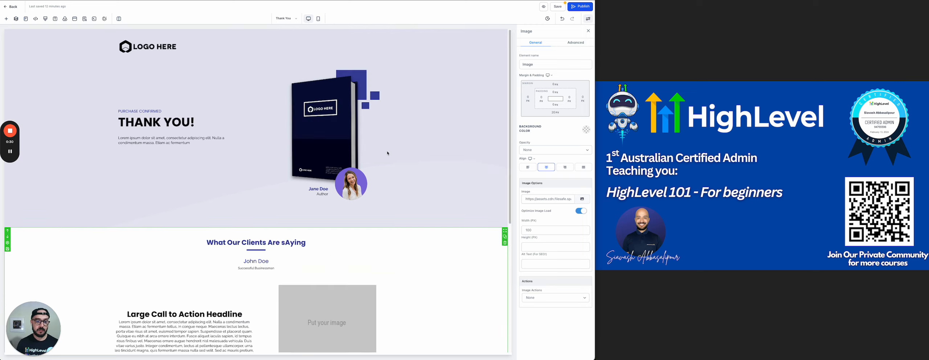
{"action": "scroll", "coordinate": [258, 140], "scroll_direction": "down", "scroll_amount": 5}
{"action": "scroll", "coordinate": [313, 89], "scroll_direction": "up", "scroll_amount": 5}
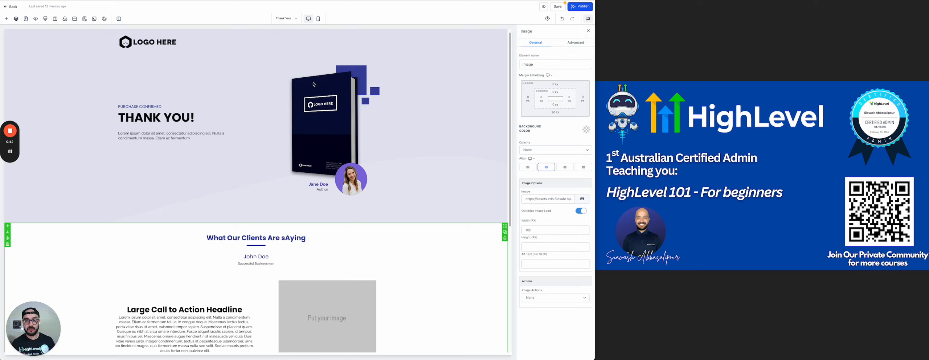
{"action": "left_click", "coordinate": [580, 7]}
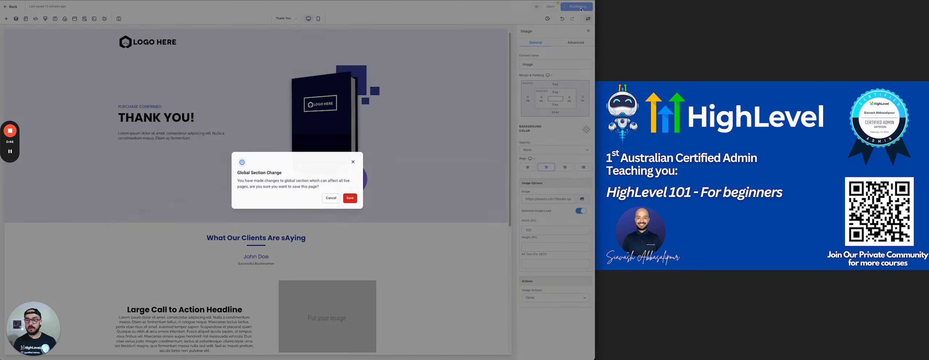
{"action": "left_click", "coordinate": [351, 199]}
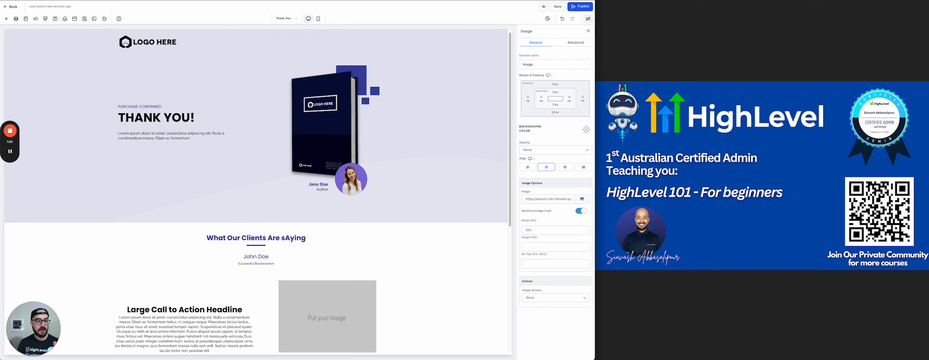
{"action": "left_click", "coordinate": [15, 8]}
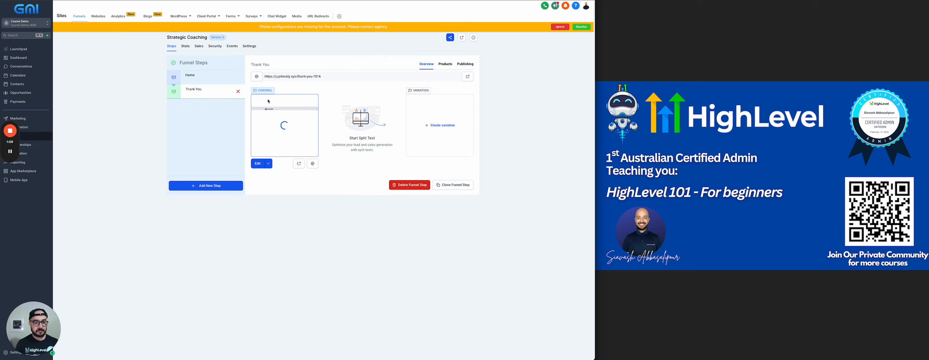
Dismiss the phone warning, preview the Home step's live page in a new tab, then return to Funnels
{"action": "left_click", "coordinate": [560, 26]}
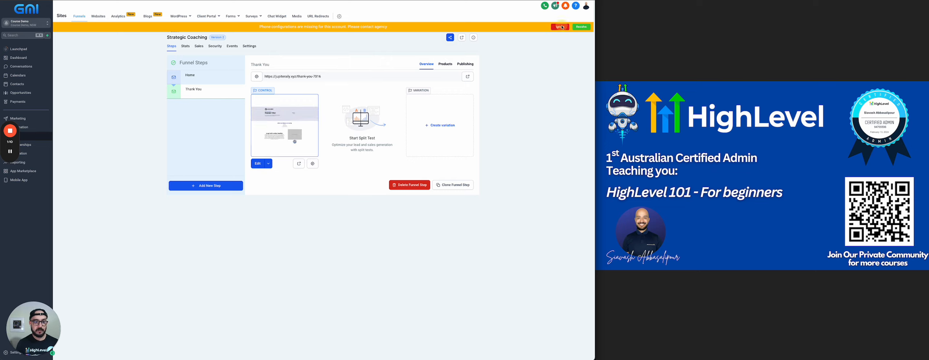
{"action": "left_click", "coordinate": [187, 77]}
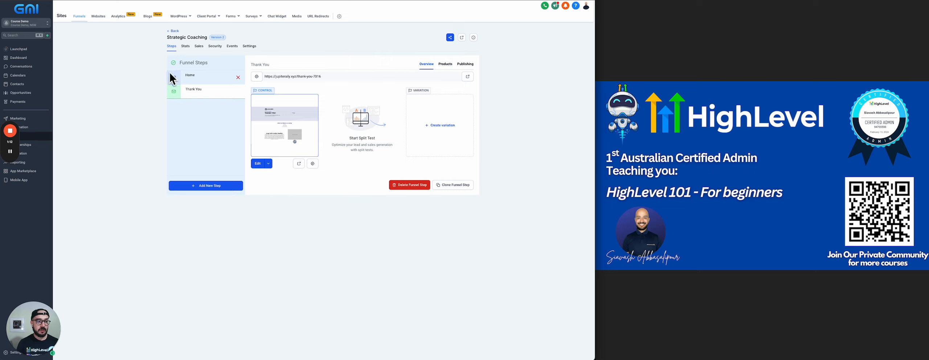
{"action": "left_click", "coordinate": [193, 92]}
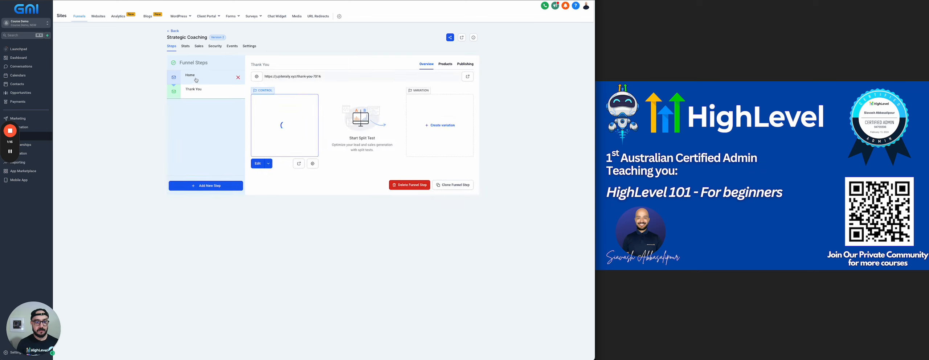
{"action": "left_click", "coordinate": [196, 80]}
{"action": "left_click", "coordinate": [267, 78]}
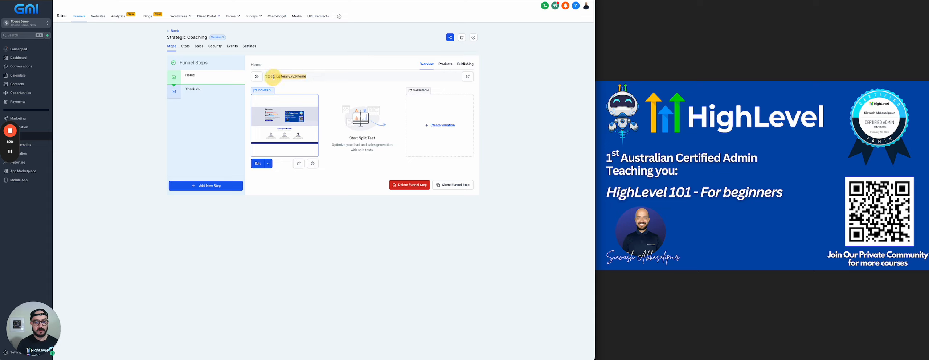
{"action": "left_click", "coordinate": [467, 76]}
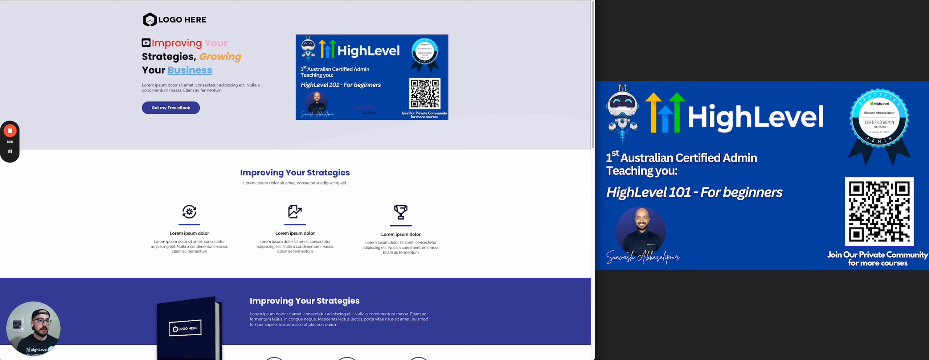
{"action": "key", "text": "super+w"}
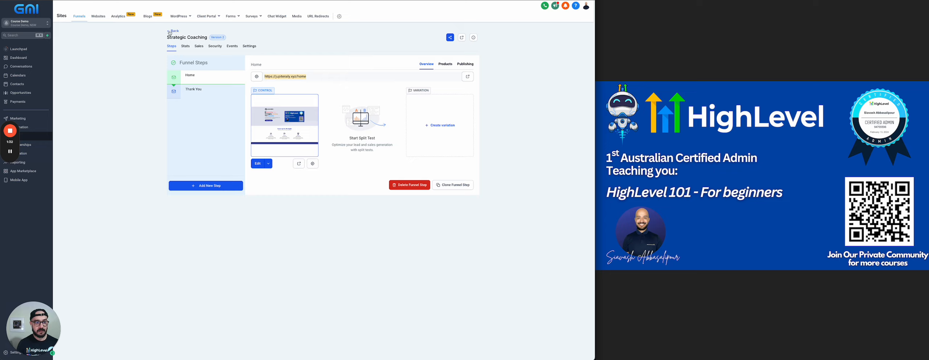
{"action": "left_click", "coordinate": [135, 42]}
{"action": "left_click", "coordinate": [177, 31]}
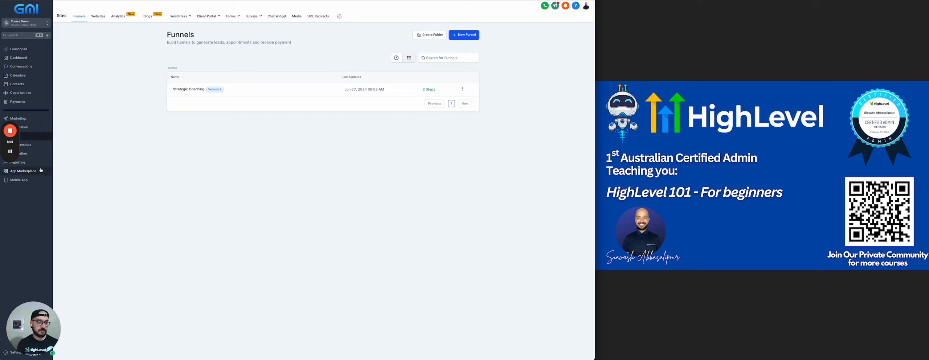
Go to Automation and create a new workflow starting from scratch
{"action": "mouse_move", "coordinate": [15, 133]}
{"action": "left_click_drag", "start_coordinate": [15, 134], "coordinate": [900, 22]}
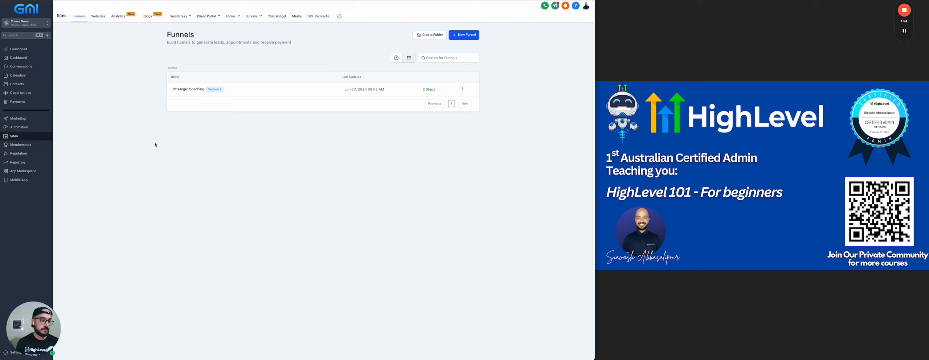
{"action": "left_click", "coordinate": [32, 127]}
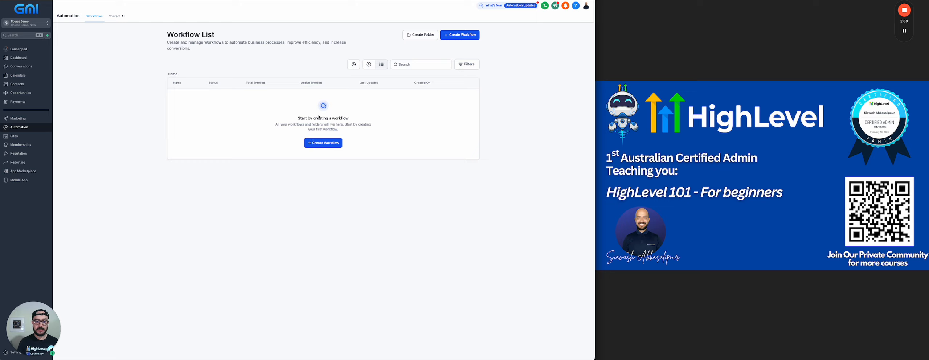
{"action": "left_click", "coordinate": [459, 36]}
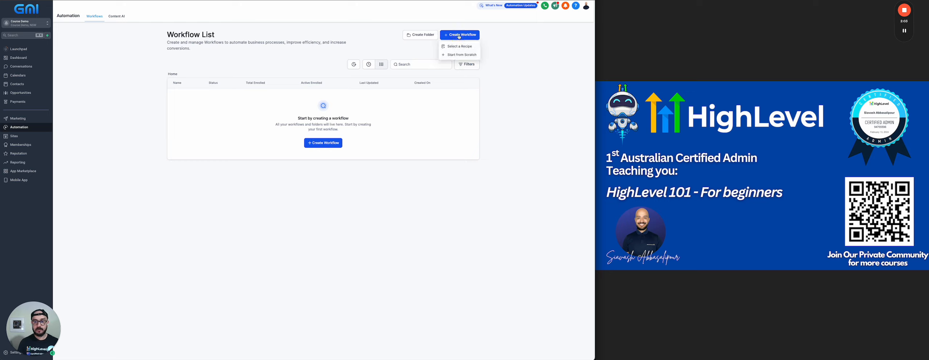
{"action": "left_click", "coordinate": [457, 56]}
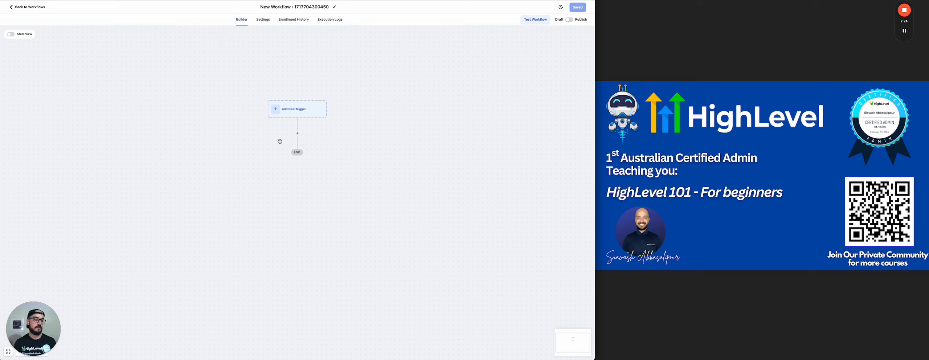
Rename the new workflow to 'My Free eBook Form Submitted > Send follow up emails'
{"action": "left_click", "coordinate": [287, 7]}
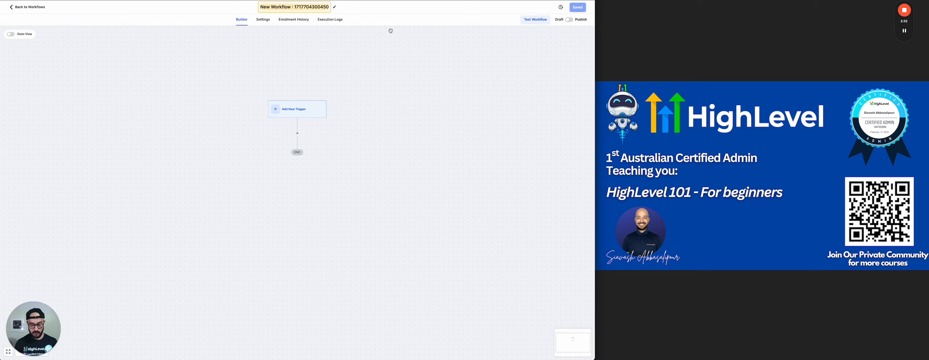
{"action": "type", "text": "My "}
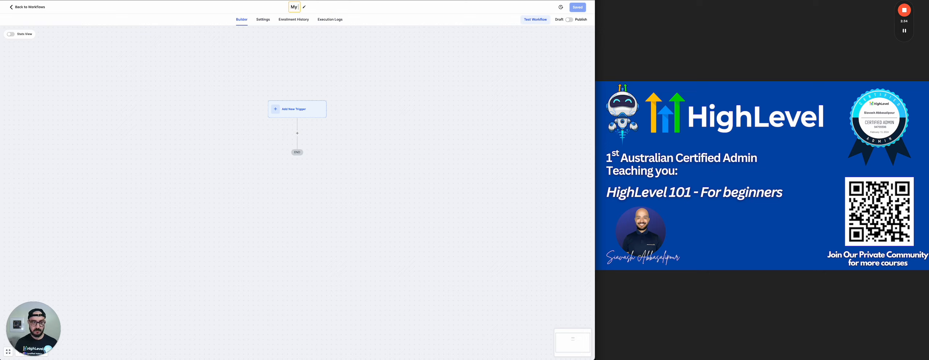
{"action": "type", "text": "Free eBoo"}
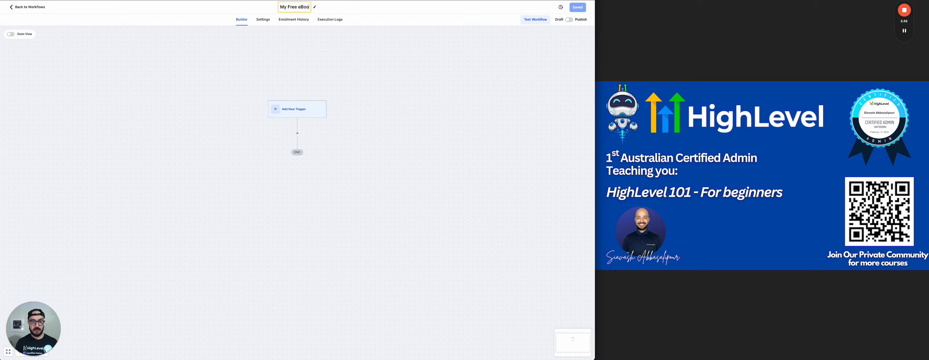
{"action": "type", "text": "k Form S"}
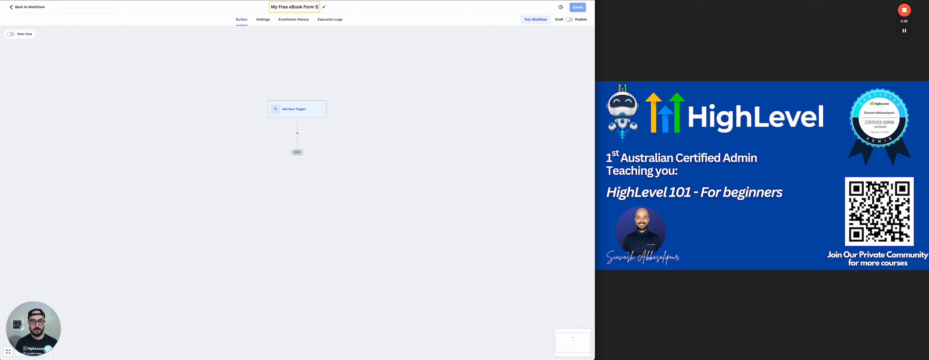
{"action": "type", "text": "ubmitted"}
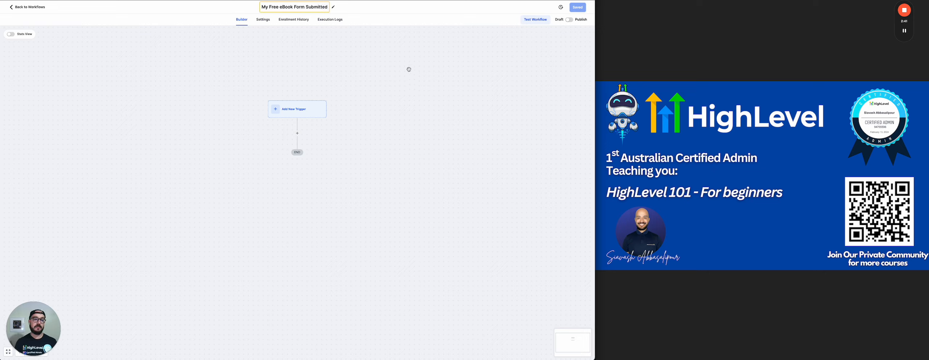
{"action": "left_click", "coordinate": [431, 118]}
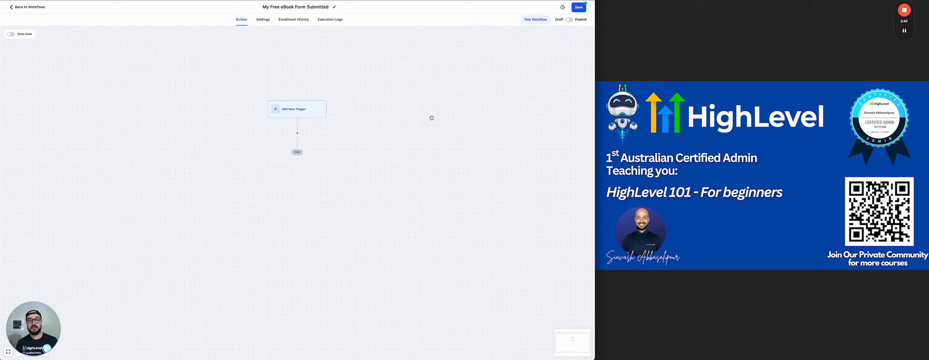
{"action": "left_click", "coordinate": [320, 7]}
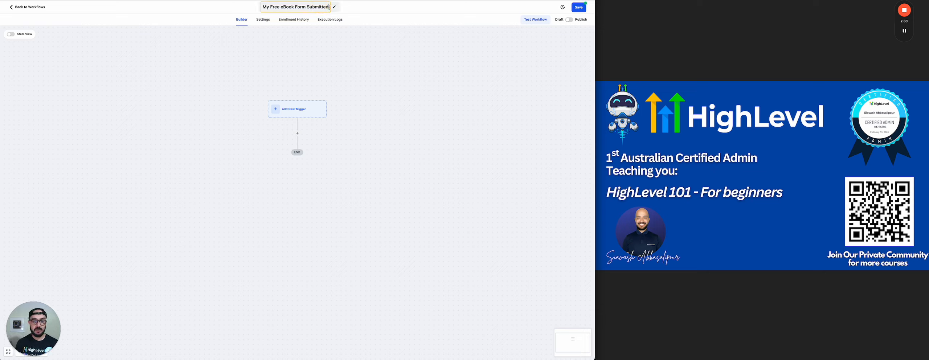
{"action": "type", "text": "> Sen"}
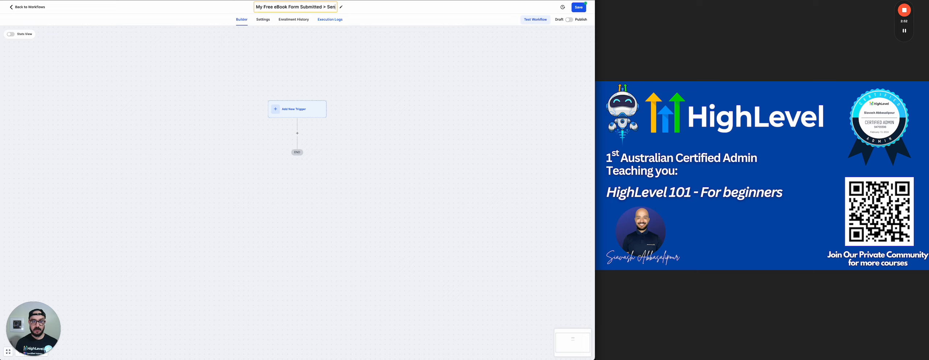
{"action": "type", "text": "d follow"}
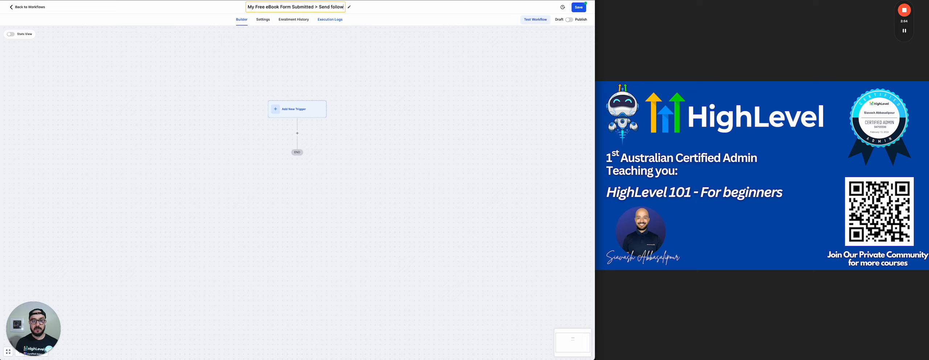
{"action": "type", "text": " up emails"}
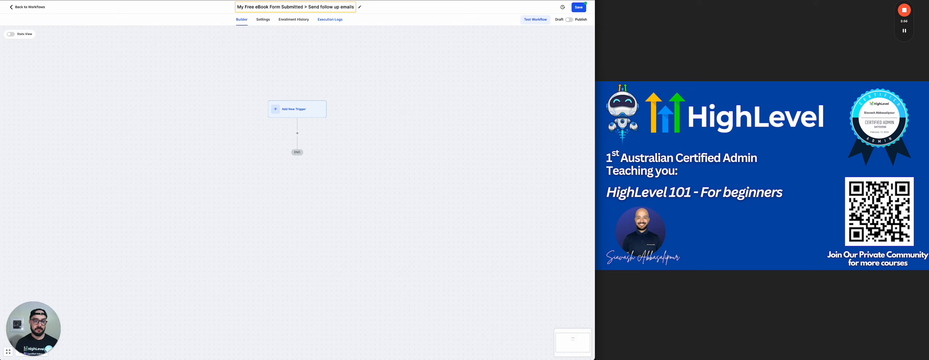
{"action": "left_click", "coordinate": [351, 71]}
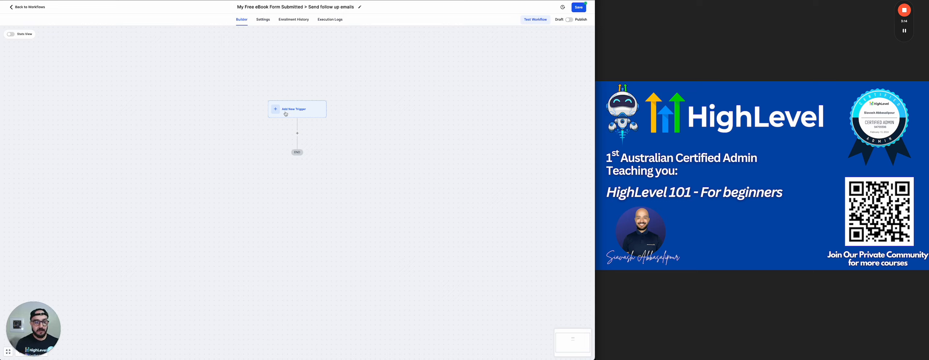
{"action": "left_click", "coordinate": [241, 30]}
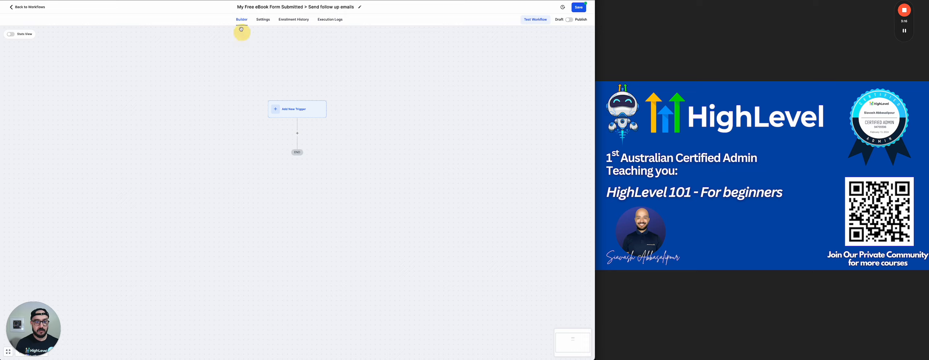
{"action": "mouse_move", "coordinate": [297, 78]}
{"action": "left_mouse_down"}
{"action": "mouse_move", "coordinate": [238, 103]}
{"action": "mouse_move", "coordinate": [290, 83]}
{"action": "left_mouse_up"}
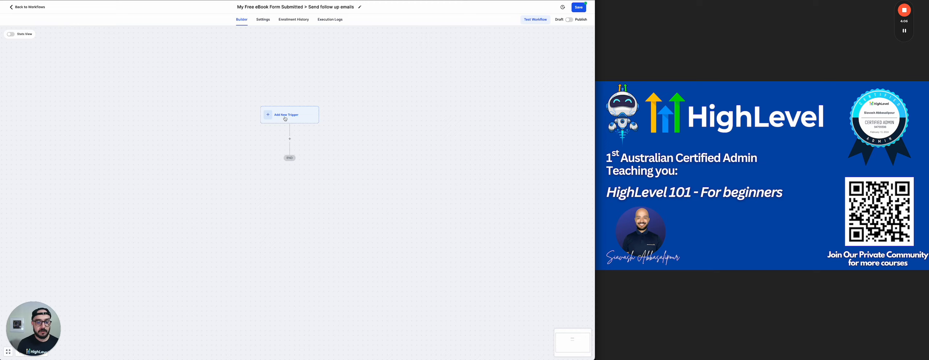
Add a new trigger, searching 'form' and selecting Form Submitted
{"action": "left_click", "coordinate": [290, 118]}
{"action": "scroll", "coordinate": [507, 162], "scroll_direction": "down", "scroll_amount": 10}
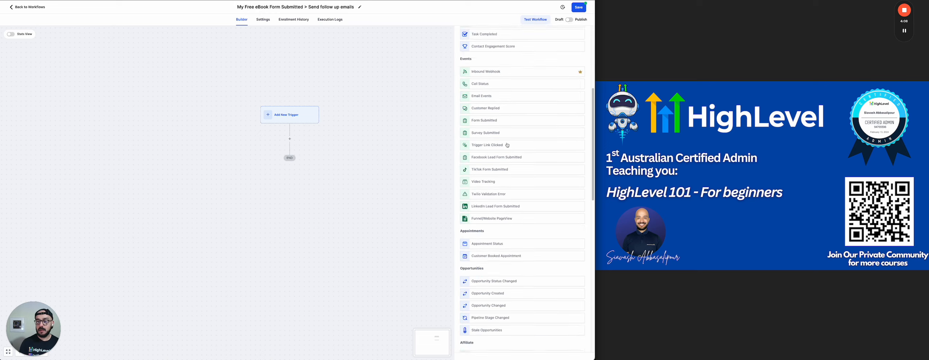
{"action": "scroll", "coordinate": [507, 163], "scroll_direction": "down", "scroll_amount": 3}
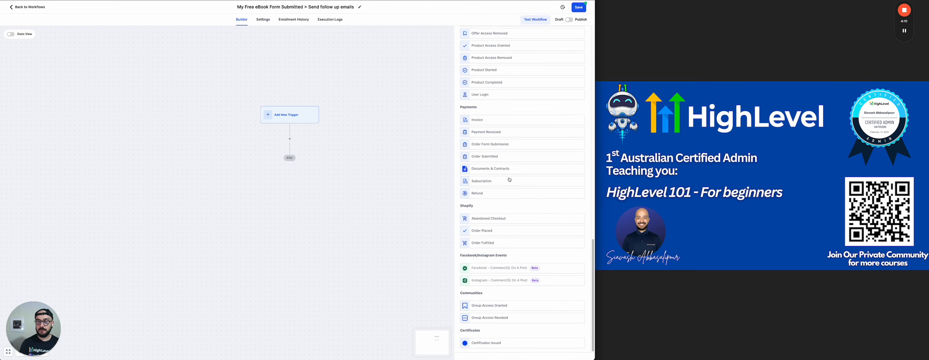
{"action": "scroll", "coordinate": [510, 179], "scroll_direction": "up", "scroll_amount": 3}
{"action": "scroll", "coordinate": [519, 103], "scroll_direction": "up", "scroll_amount": 10}
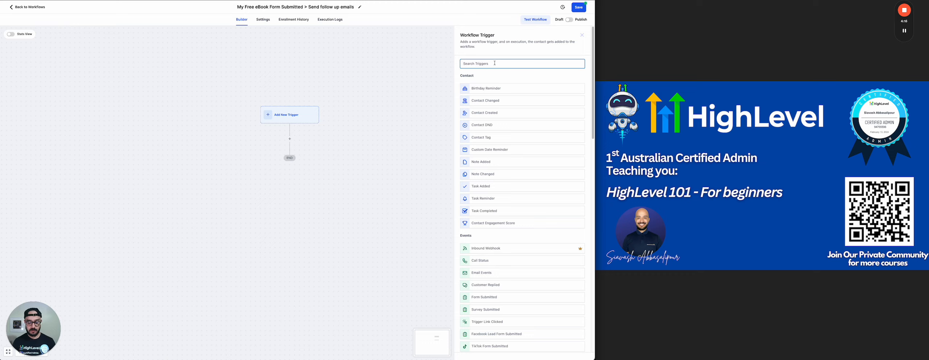
{"action": "left_click", "coordinate": [495, 63]}
{"action": "type", "text": "form"}
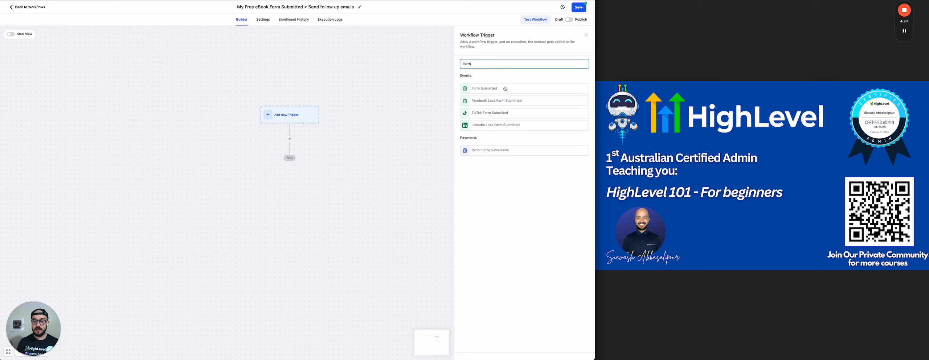
{"action": "left_click", "coordinate": [489, 90]}
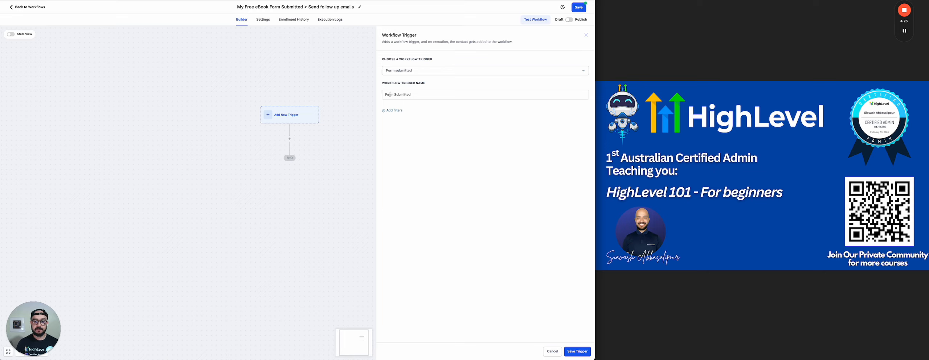
Filter the trigger so Form is My Free eBook
{"action": "left_click", "coordinate": [389, 113]}
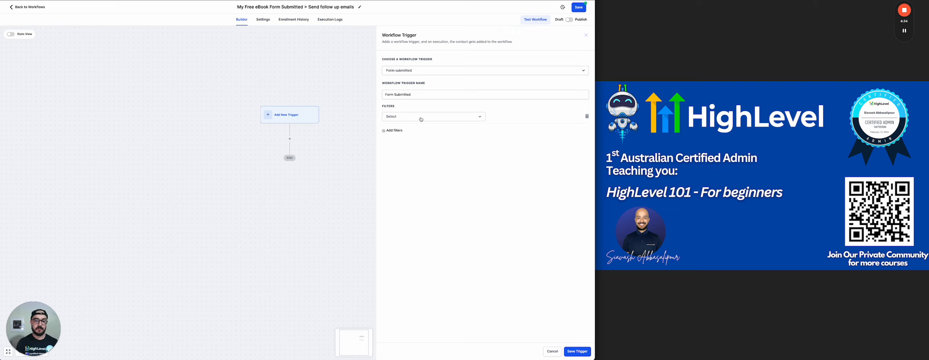
{"action": "left_click", "coordinate": [448, 117]}
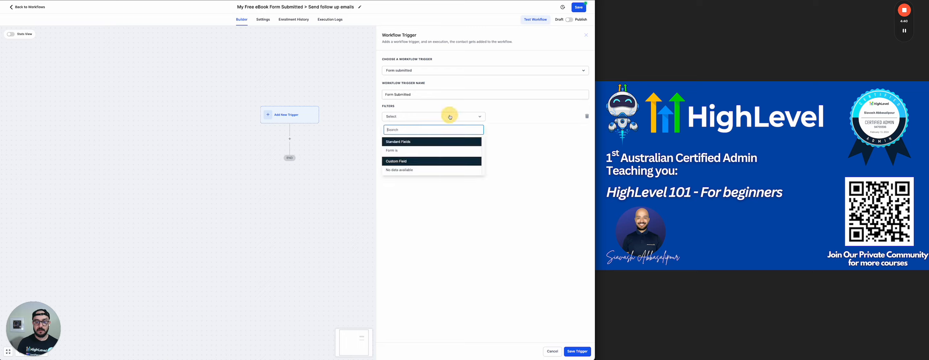
{"action": "left_click", "coordinate": [397, 150]}
{"action": "left_click", "coordinate": [518, 120]}
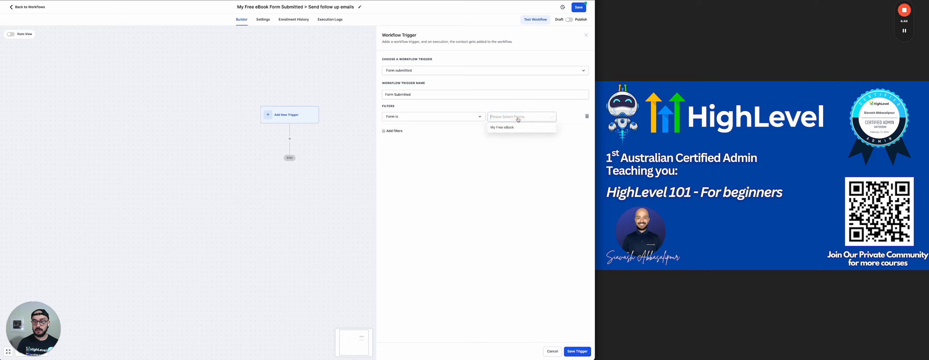
{"action": "left_click", "coordinate": [502, 128]}
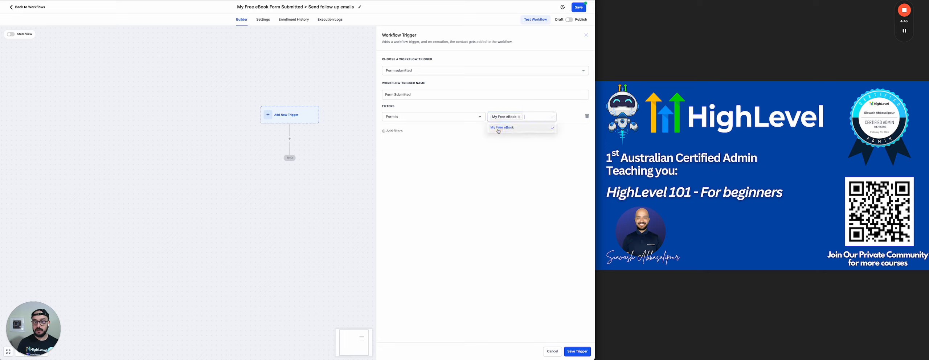
{"action": "left_click", "coordinate": [493, 150]}
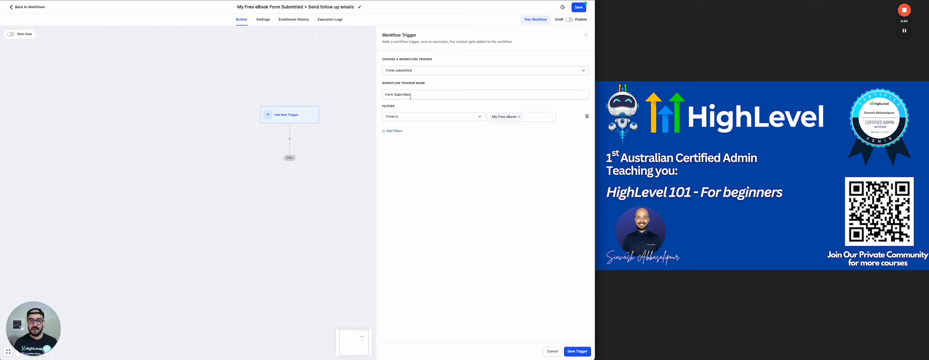
Name the trigger 'My Free ebook Form Submitted' and save it
{"action": "left_click", "coordinate": [422, 94]}
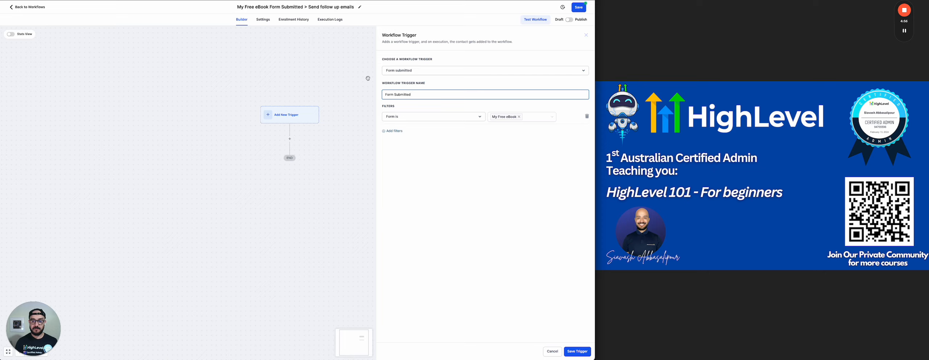
{"action": "left_click", "coordinate": [385, 95]}
{"action": "type", "text": "My "}
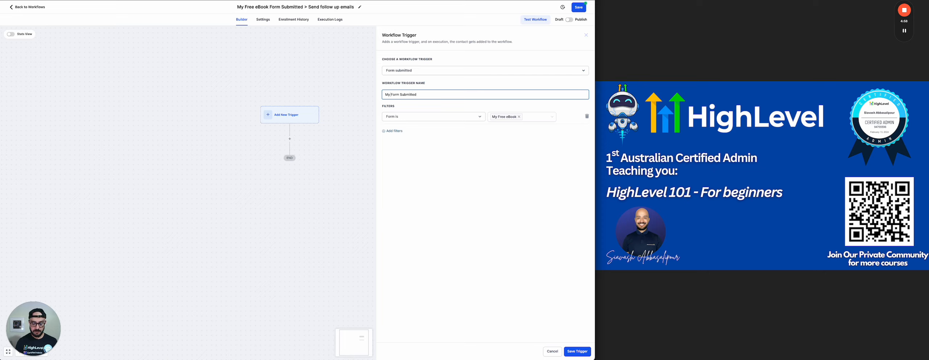
{"action": "type", "text": "Free ebook"}
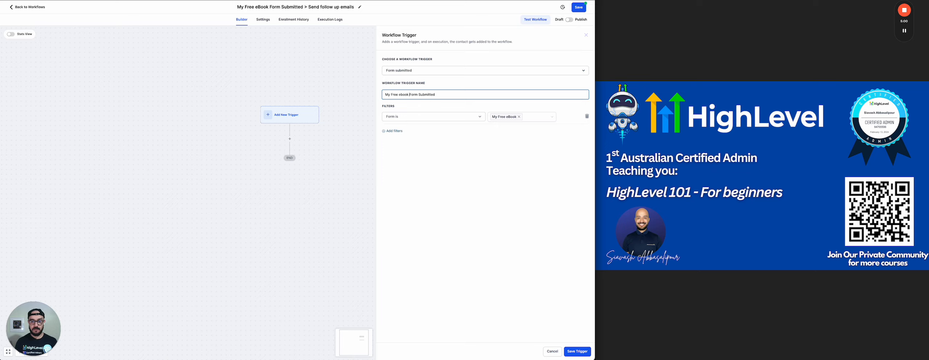
{"action": "left_click", "coordinate": [454, 162]}
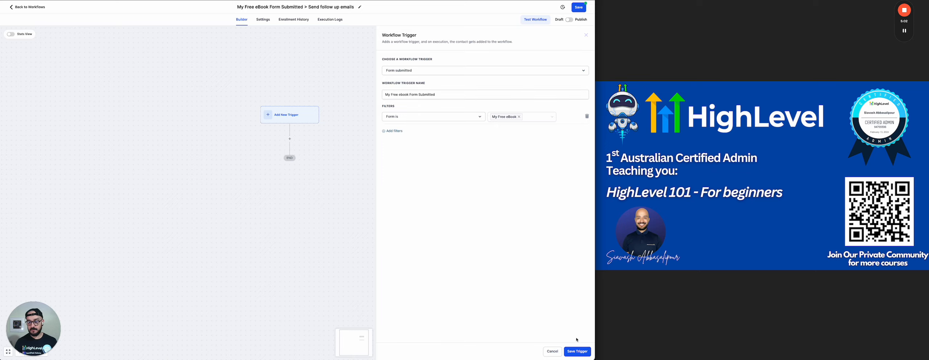
{"action": "left_click", "coordinate": [577, 351]}
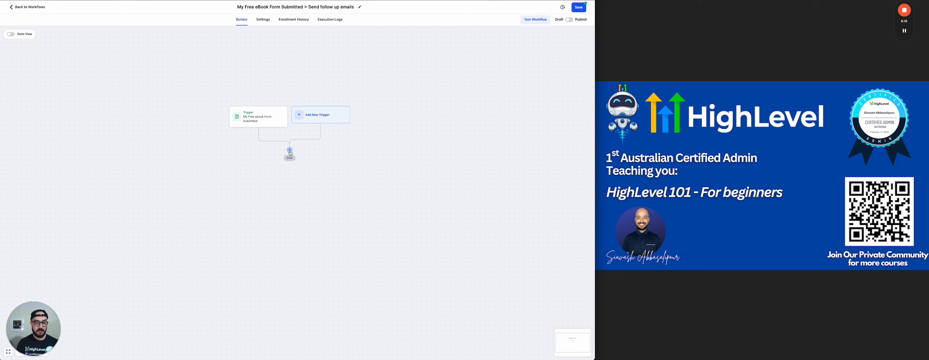
Add an Add Contact Tag action applying the new tag 'my free ebook form submitted'
{"action": "left_click", "coordinate": [289, 150]}
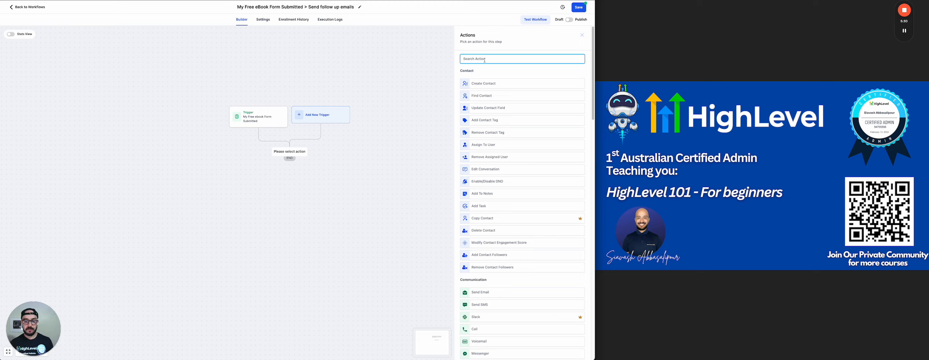
{"action": "type", "text": "add"}
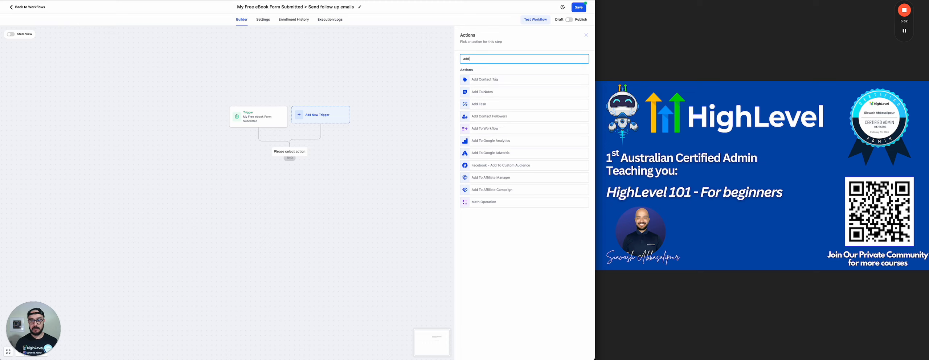
{"action": "left_click", "coordinate": [491, 79]}
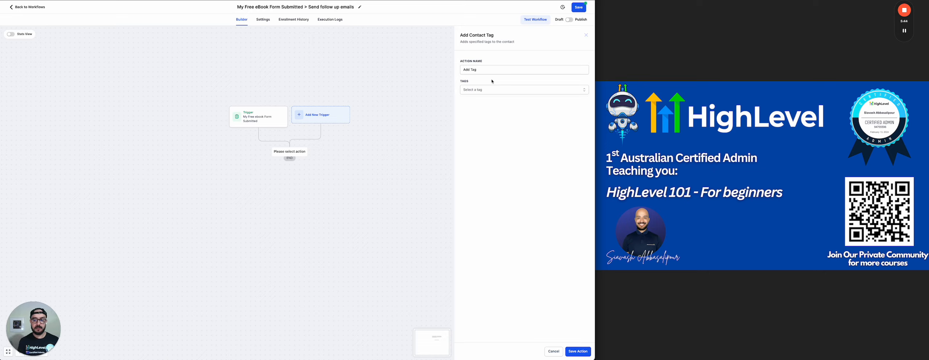
{"action": "left_click", "coordinate": [490, 89]}
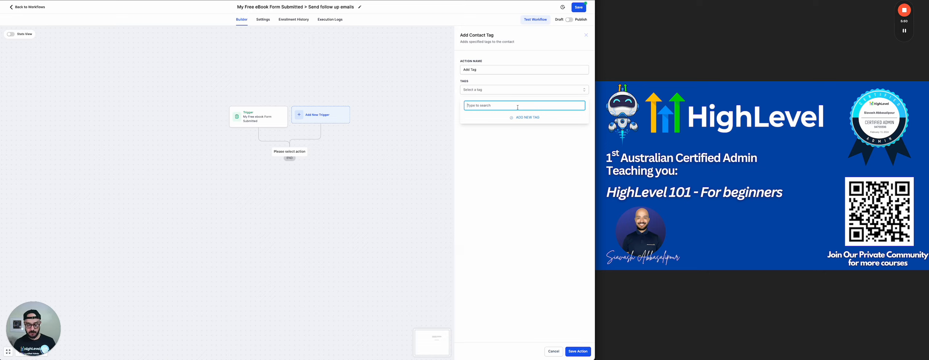
{"action": "type", "text": "my free ebook form submitted"}
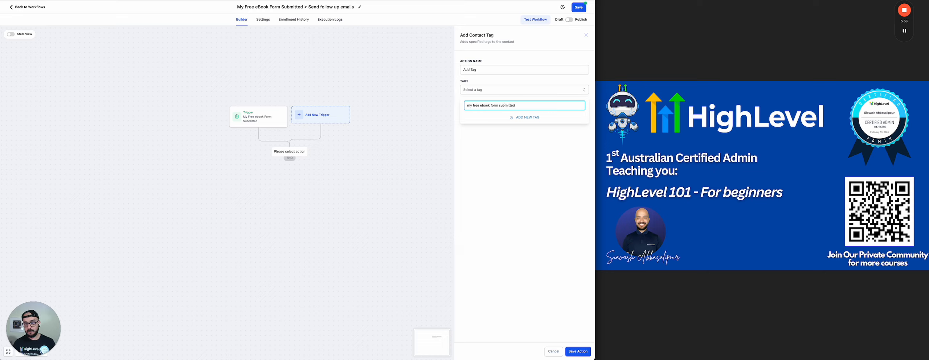
{"action": "left_click", "coordinate": [517, 118]}
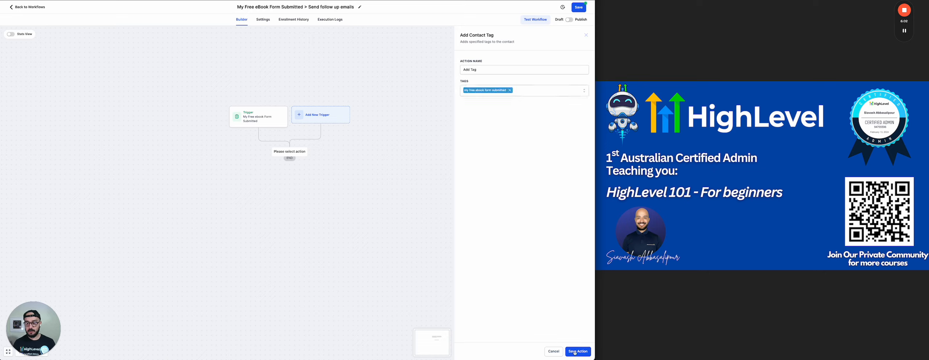
{"action": "left_click", "coordinate": [481, 70]}
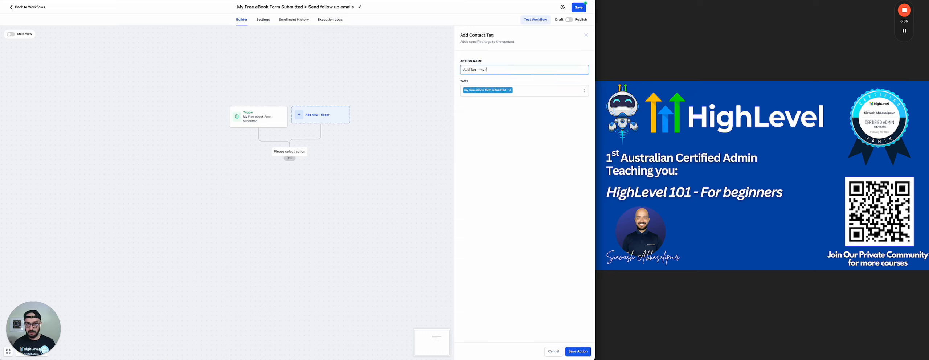
{"action": "type", "text": "form submitted"}
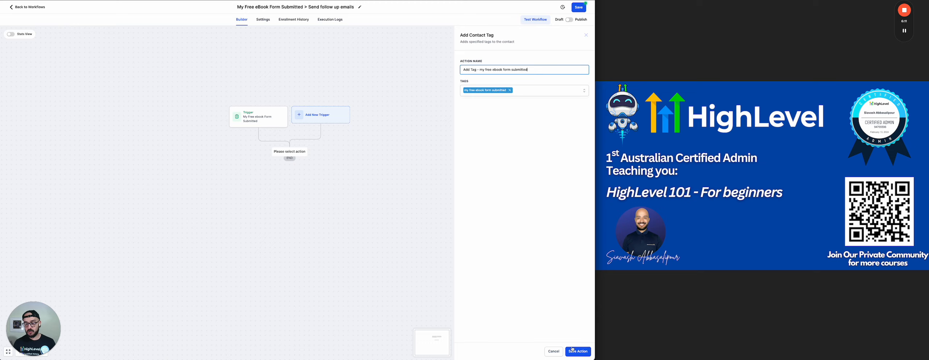
{"action": "left_click", "coordinate": [577, 351]}
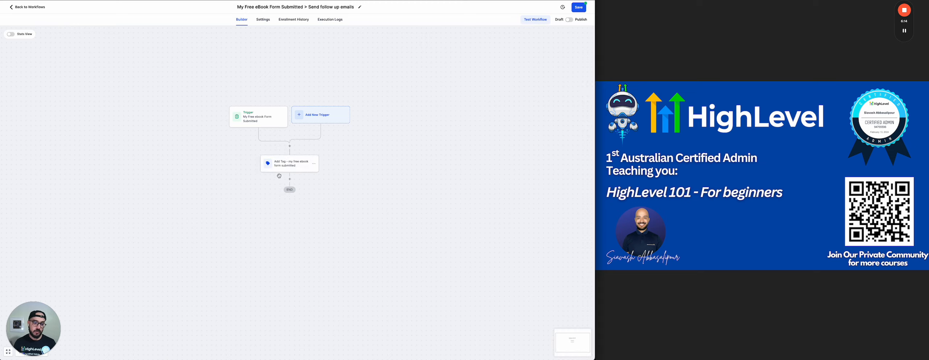
Close the tag step's settings unchanged and begin a new step below Add Tag
{"action": "left_click", "coordinate": [282, 166]}
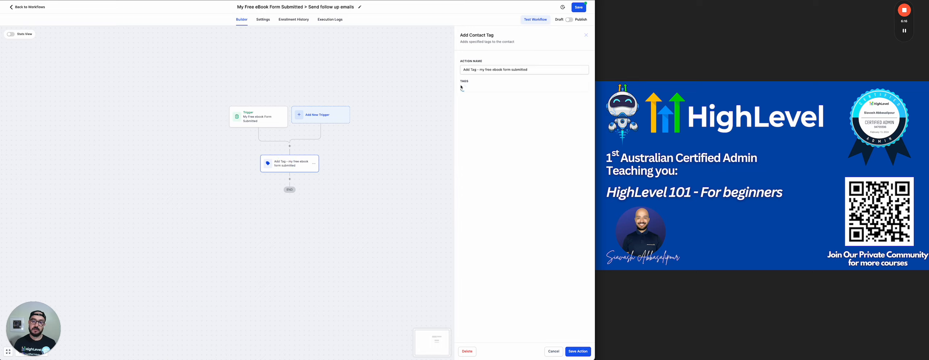
{"action": "left_click", "coordinate": [553, 351]}
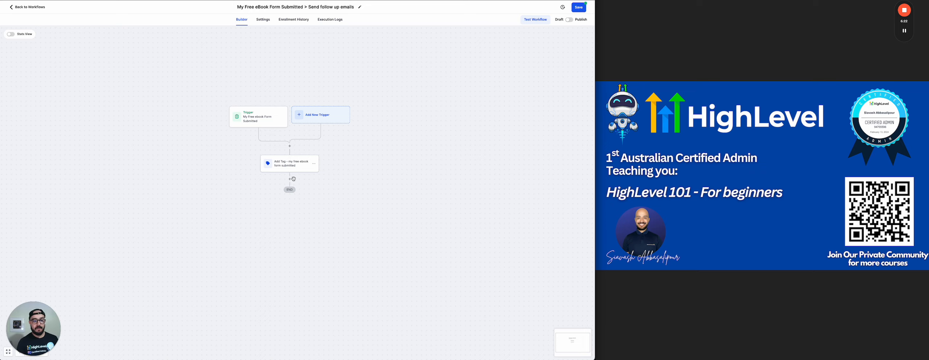
{"action": "left_click", "coordinate": [290, 177]}
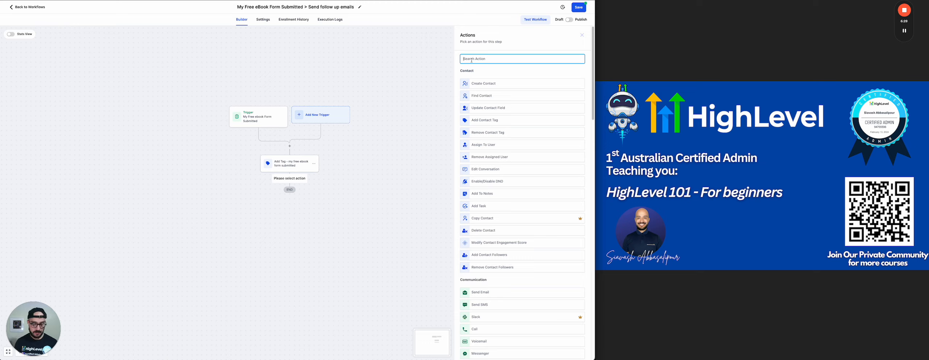
Add a 1-minute Wait step named 'Wait 1min' after the Add Tag action
{"action": "type", "text": "wait"}
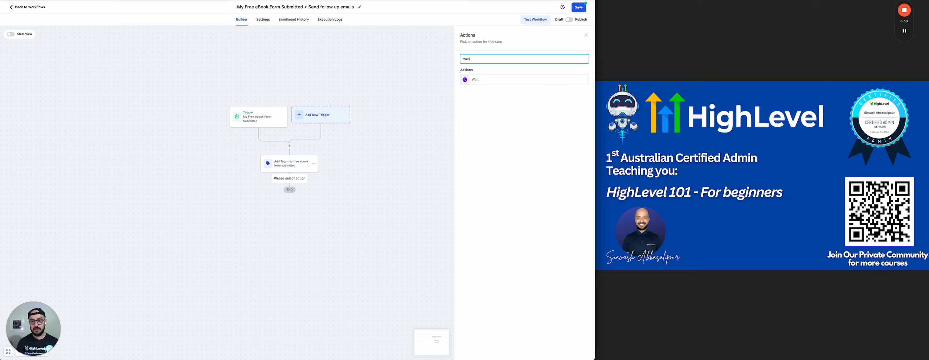
{"action": "left_click", "coordinate": [478, 80]}
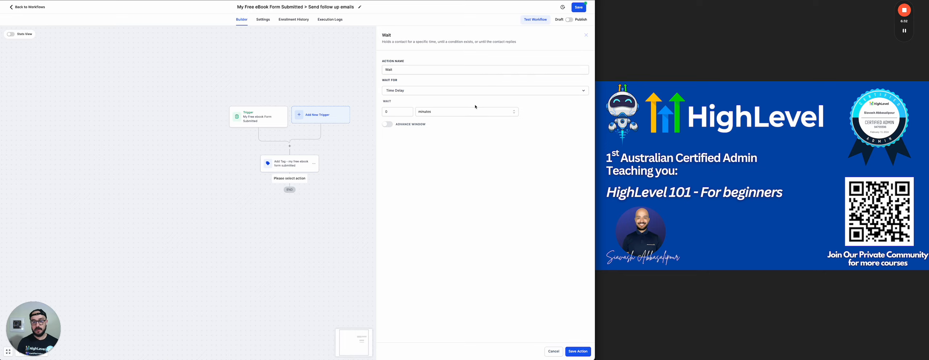
{"action": "left_click", "coordinate": [385, 112]}
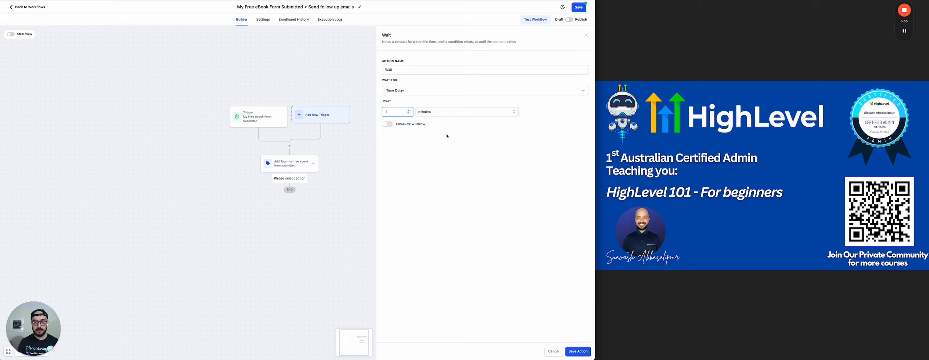
{"action": "left_click", "coordinate": [398, 71]}
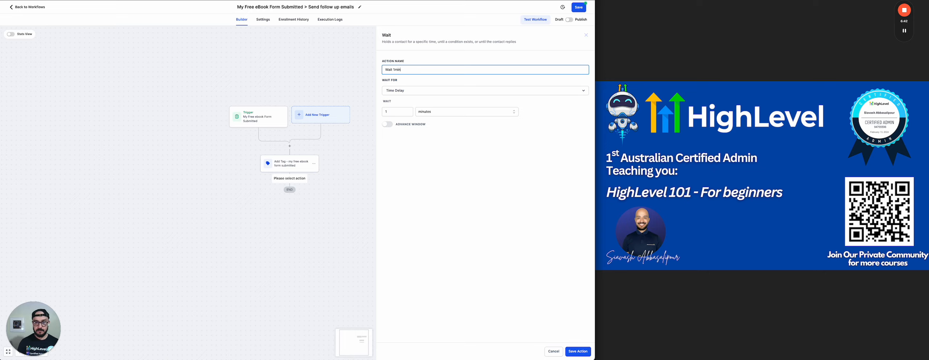
{"action": "left_click", "coordinate": [451, 147]}
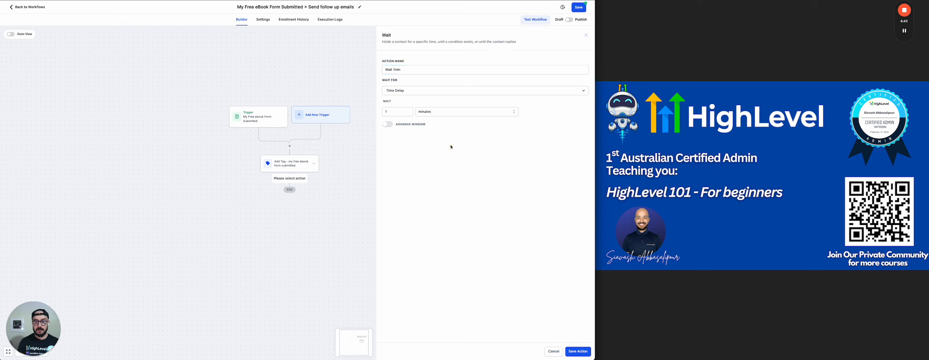
{"action": "left_click", "coordinate": [577, 351]}
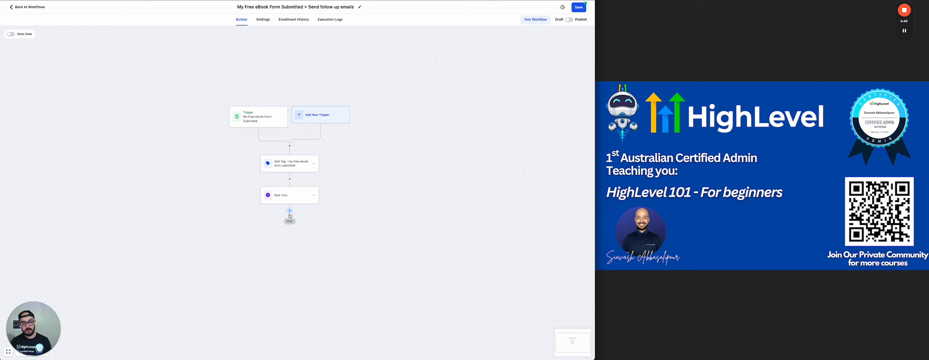
{"action": "left_click", "coordinate": [290, 211]}
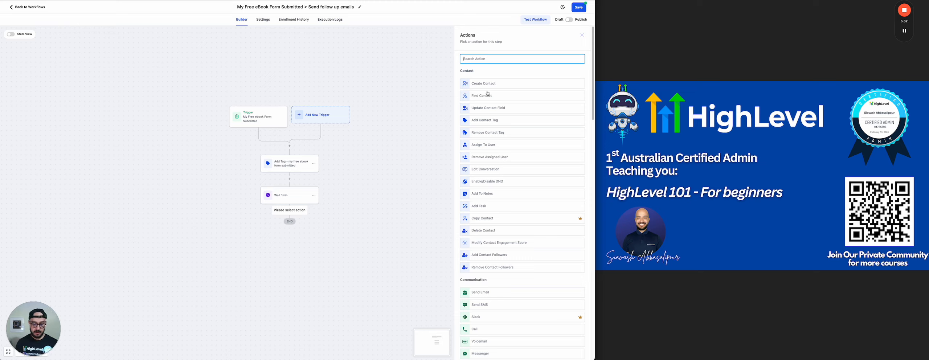
Add a Send Email action named 'Email – send link to ebook'
{"action": "type", "text": "email"}
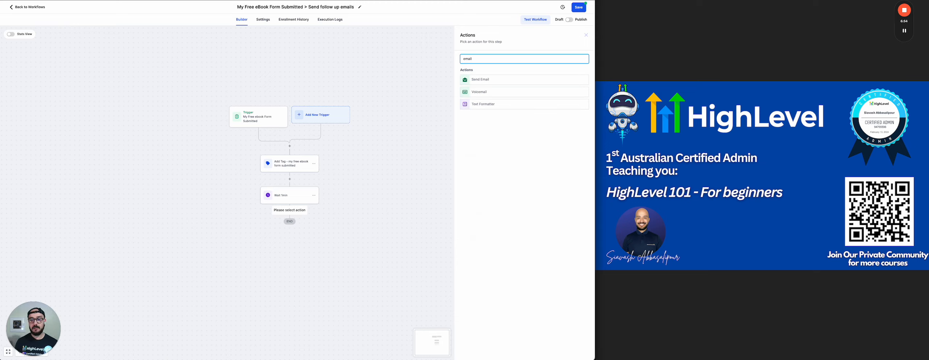
{"action": "left_click", "coordinate": [472, 79]}
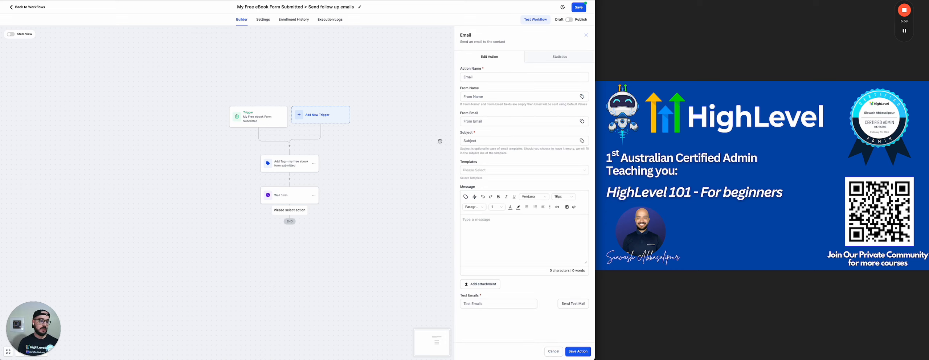
{"action": "left_click", "coordinate": [495, 79]}
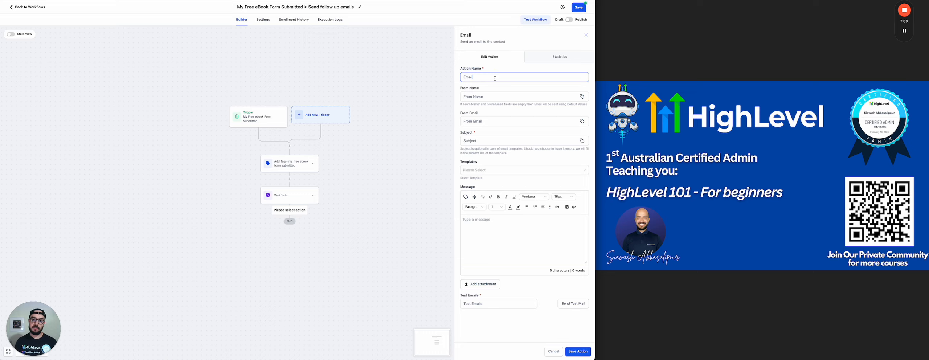
{"action": "type", "text": "- send link to ebook"}
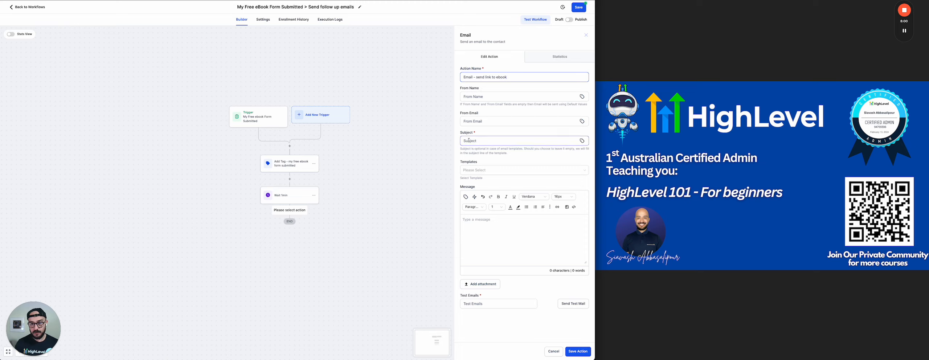
{"action": "left_click", "coordinate": [489, 138]}
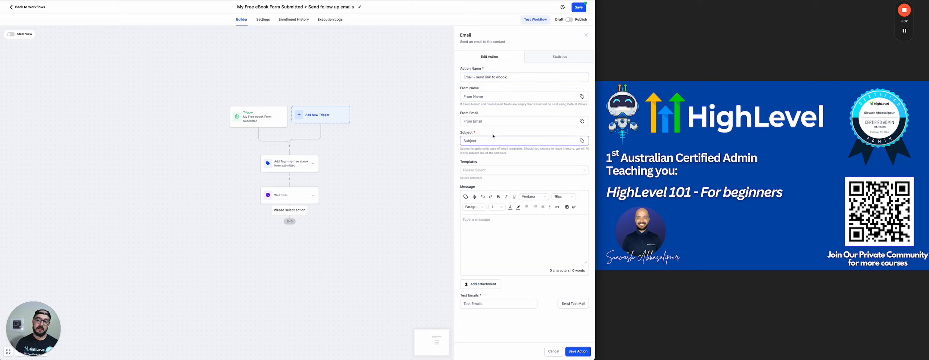
Write a subject with the contact's first name, thanking them for their interest and mentioning the download
{"action": "left_click", "coordinate": [582, 142]}
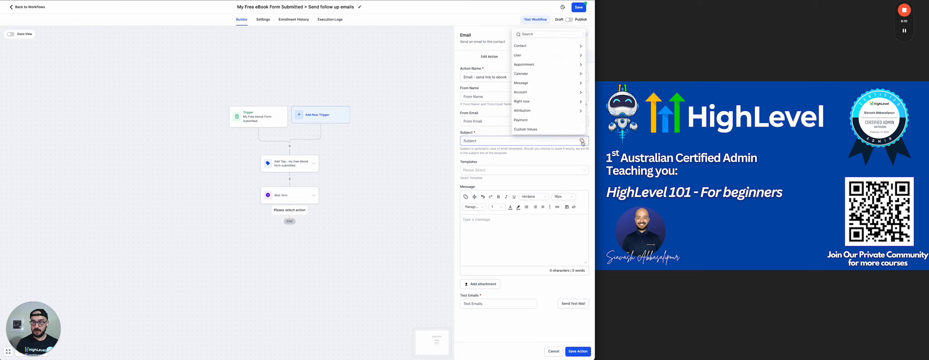
{"action": "left_click", "coordinate": [541, 46]}
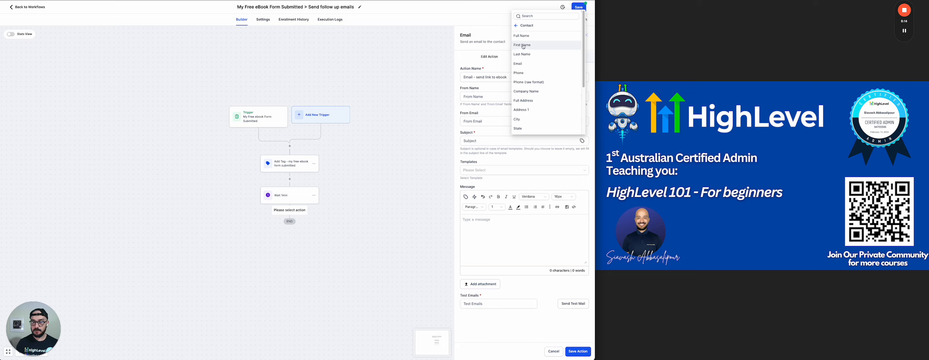
{"action": "left_click", "coordinate": [523, 45]}
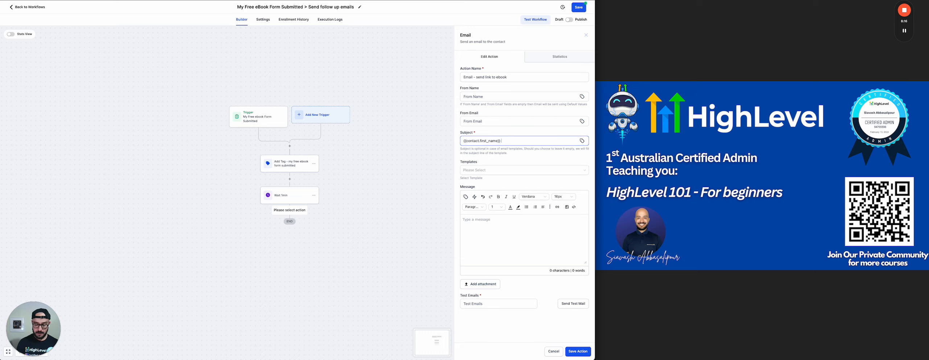
{"action": "type", "text": "thank you for"}
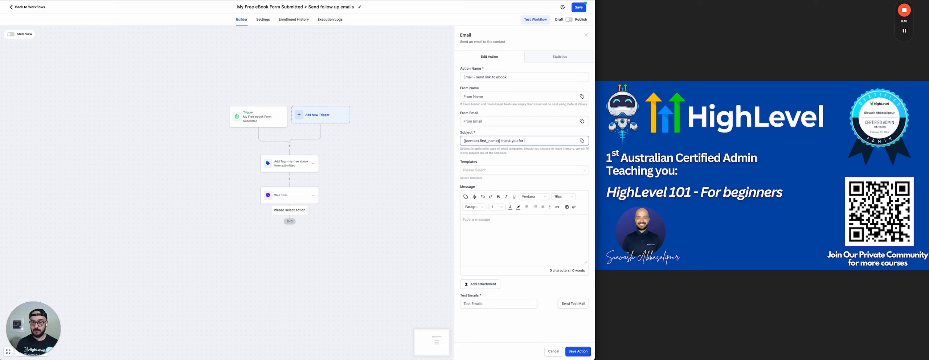
{"action": "type", "text": " your interest"}
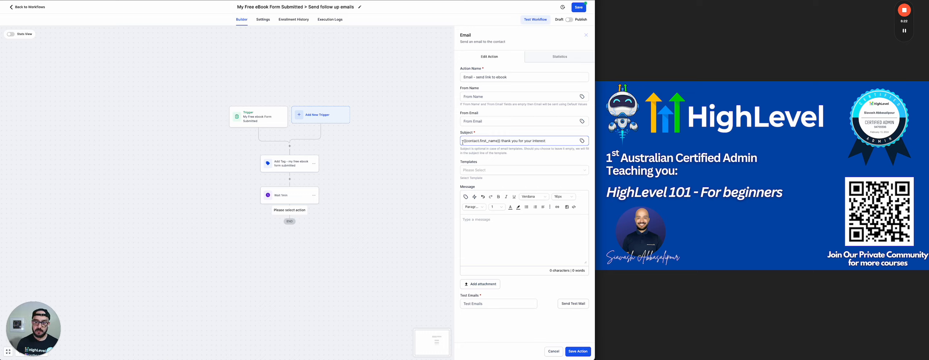
{"action": "left_click_drag", "start_coordinate": [463, 140], "coordinate": [501, 140]}
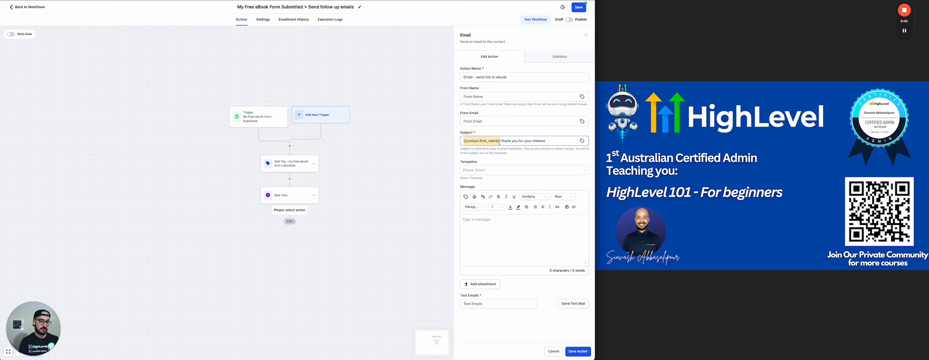
{"action": "left_click", "coordinate": [551, 141]}
{"action": "type", "text": "and "}
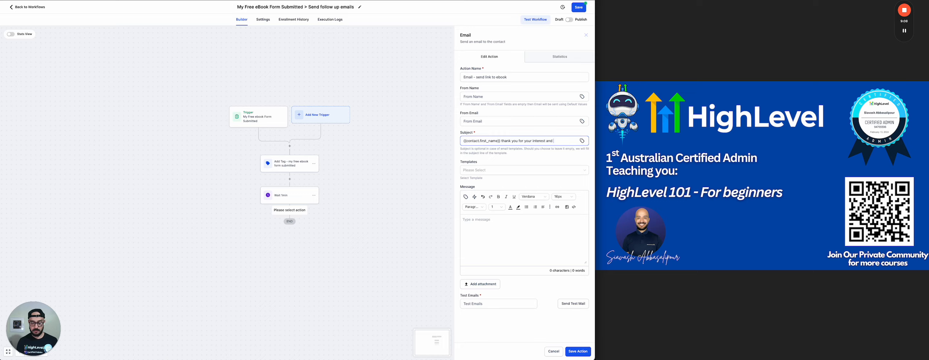
{"action": "key", "text": "BackSpace"}
{"action": "key", "text": "BackSpace"}
{"action": "key", "text": "BackSpace"}
{"action": "key", "text": "BackSpace"}
{"action": "type", "text": "here ias y"}
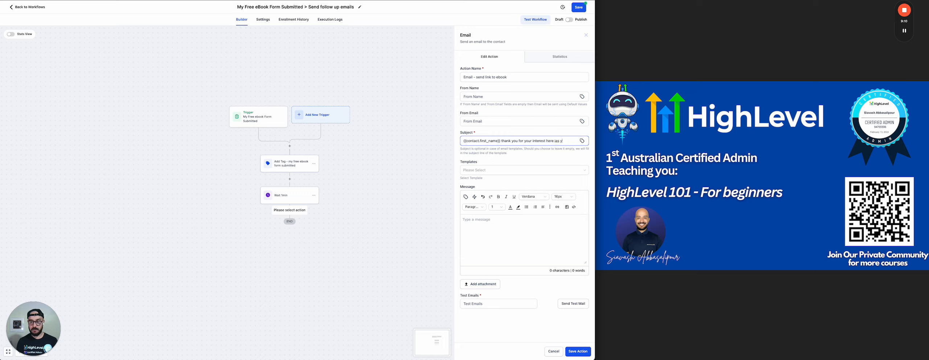
{"action": "key", "text": "BackSpace"}
{"action": "key", "text": "BackSpace"}
{"action": "key", "text": "BackSpace"}
{"action": "key", "text": "BackSpace"}
{"action": "key", "text": "BackSpace"}
{"action": "type", "text": "download"}
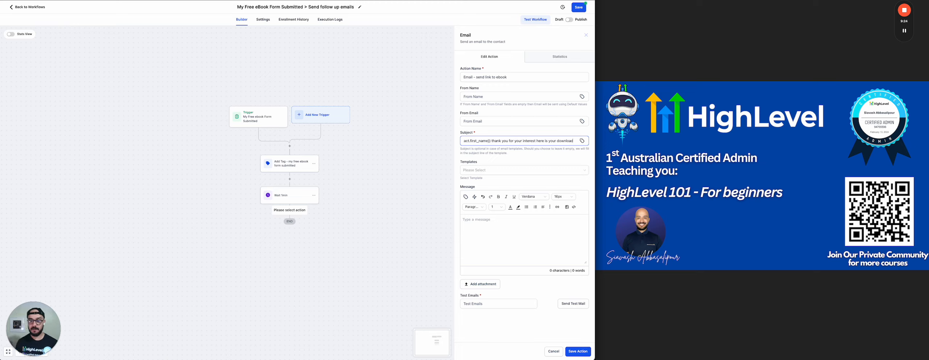
Write the body: 'Hey' plus first name, thanks for interest, the download link line, and a sign-off
{"action": "left_click", "coordinate": [477, 221]}
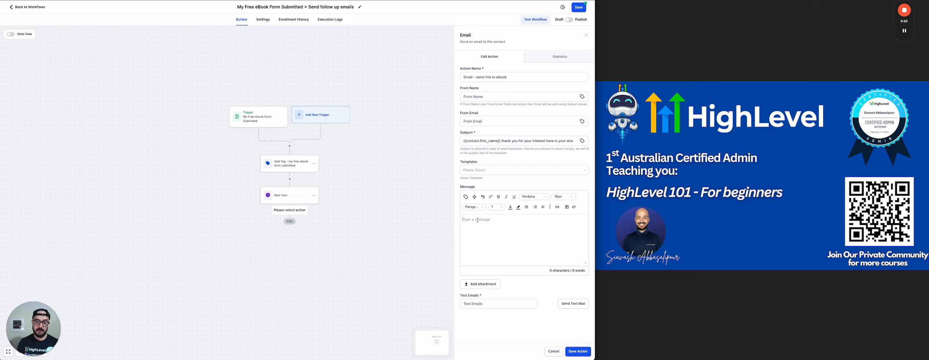
{"action": "type", "text": "Hi"}
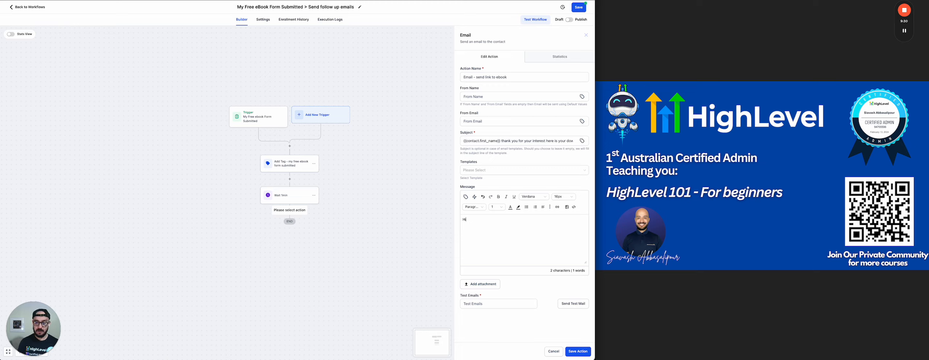
{"action": "key", "text": "BackSpace"}
{"action": "type", "text": "ey"}
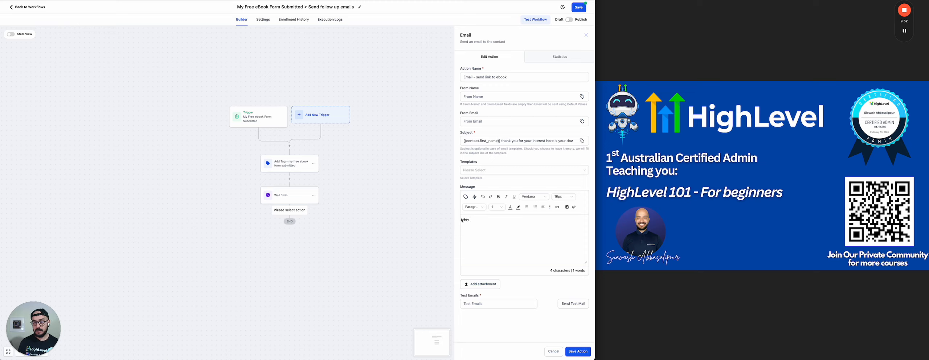
{"action": "left_click", "coordinate": [466, 197]}
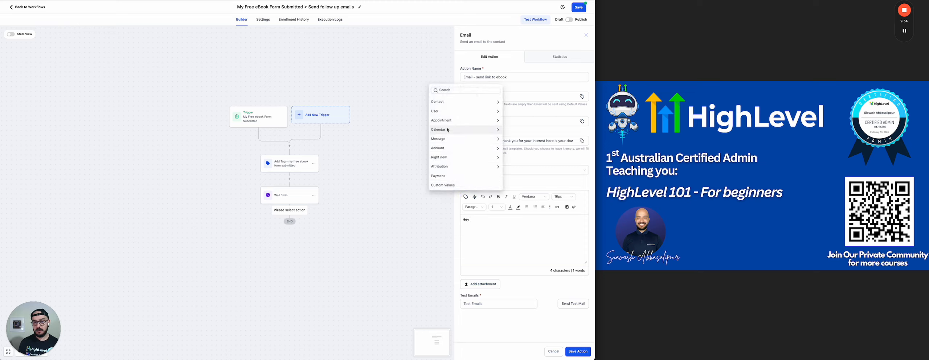
{"action": "left_click", "coordinate": [440, 102]}
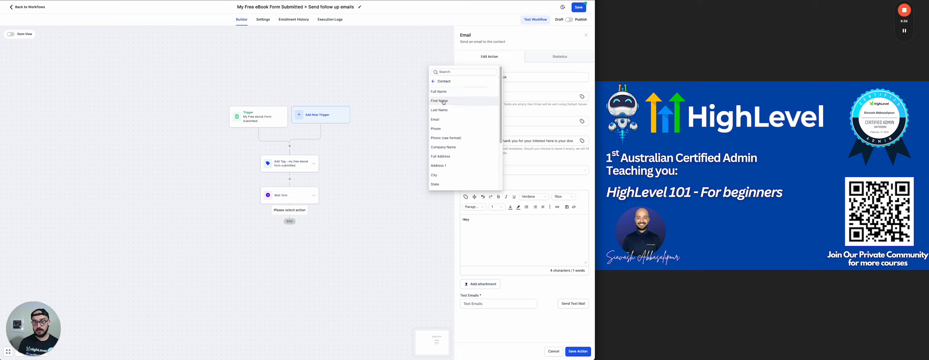
{"action": "left_click", "coordinate": [443, 101]}
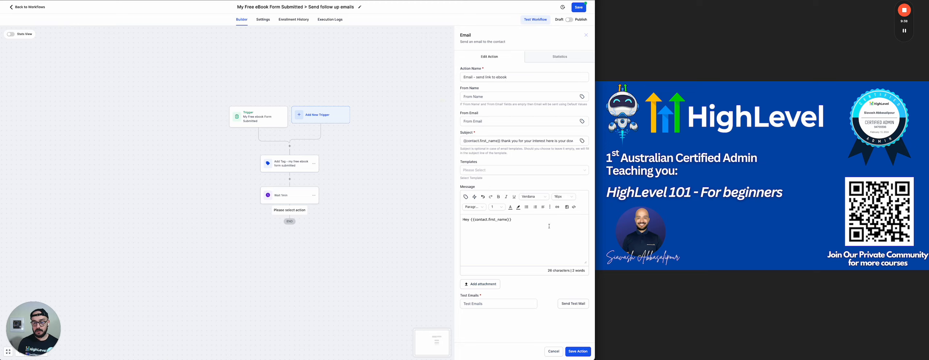
{"action": "type", "text": "ank yo"}
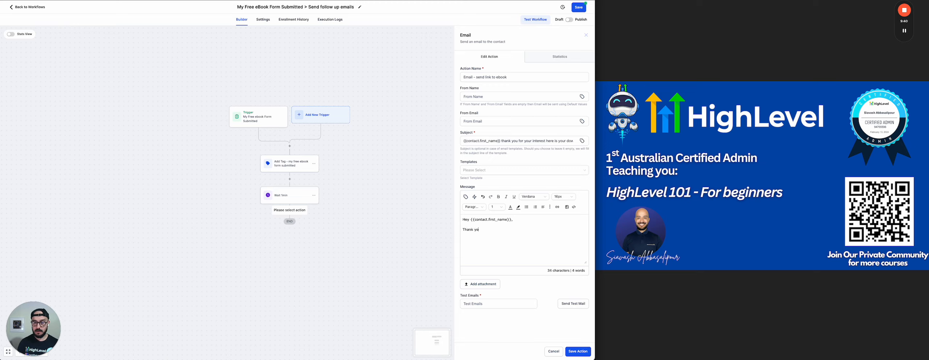
{"action": "type", "text": "u for your interes"}
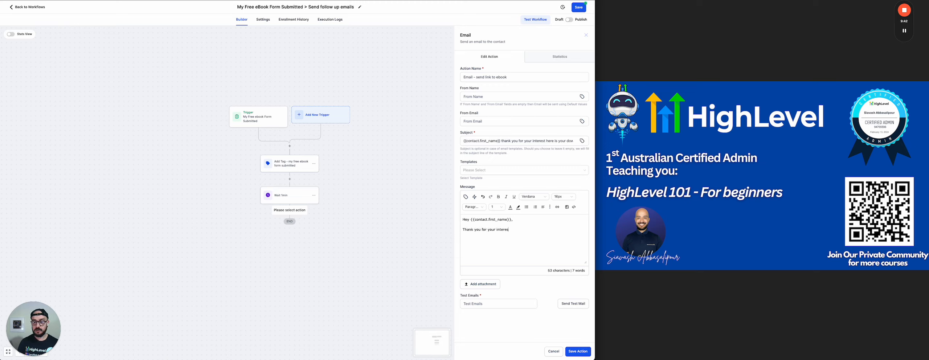
{"action": "type", "text": "t. Here is th"}
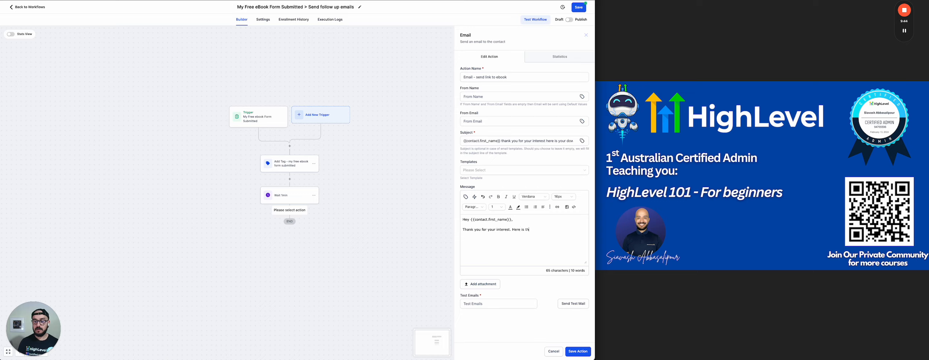
{"action": "type", "text": "e link to"}
{"action": "type", "text": " downalod"}
{"action": "type", "text": "load your ebook."}
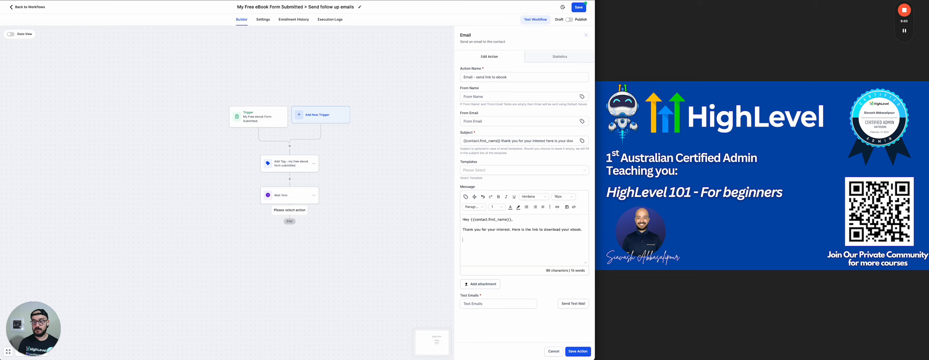
{"action": "type", "text": "ards,"}
{"action": "key", "text": "Return"}
{"action": "type", "text": "Siavash"}
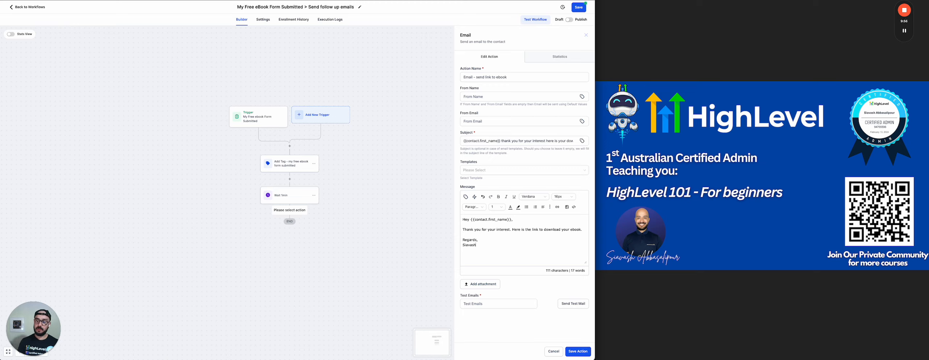
{"action": "left_click", "coordinate": [474, 197]}
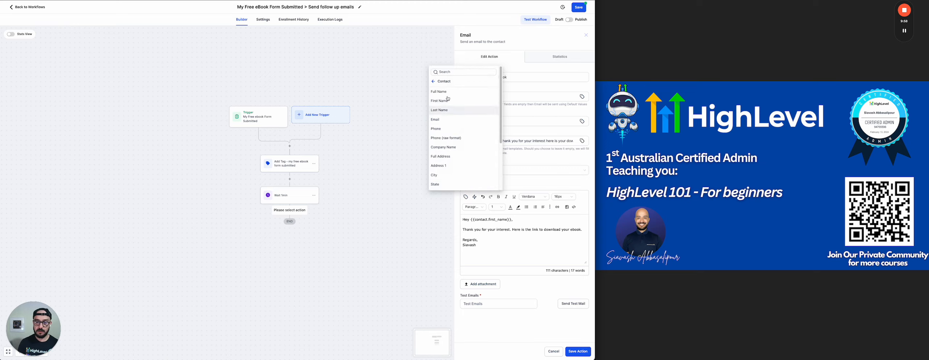
{"action": "left_click", "coordinate": [504, 245]}
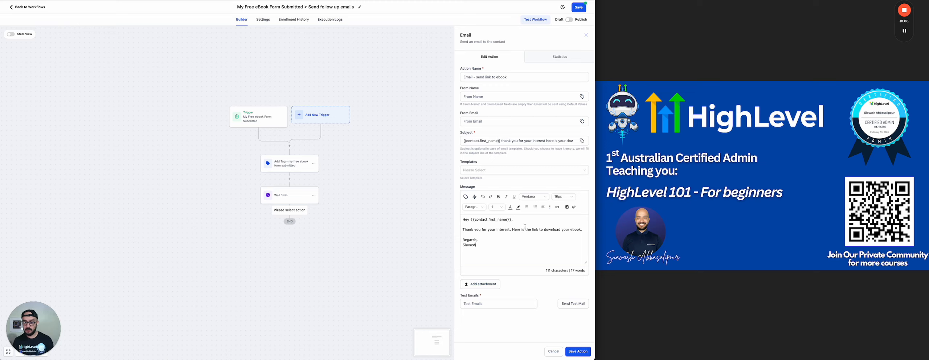
{"action": "left_click_drag", "start_coordinate": [532, 230], "coordinate": [562, 229]}
{"action": "left_click", "coordinate": [538, 247]}
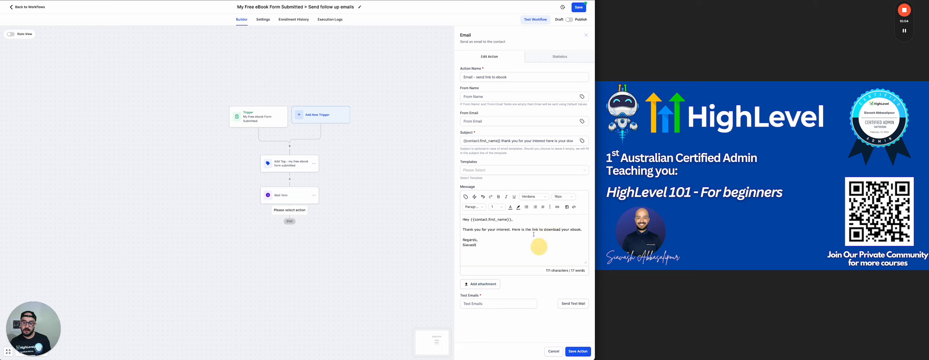
{"action": "left_click", "coordinate": [534, 230]}
{"action": "left_click_drag", "start_coordinate": [534, 229], "coordinate": [561, 230]}
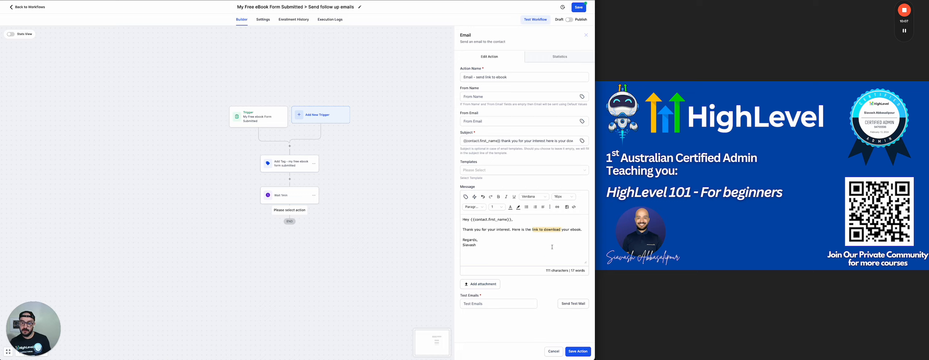
{"action": "left_click", "coordinate": [558, 209]}
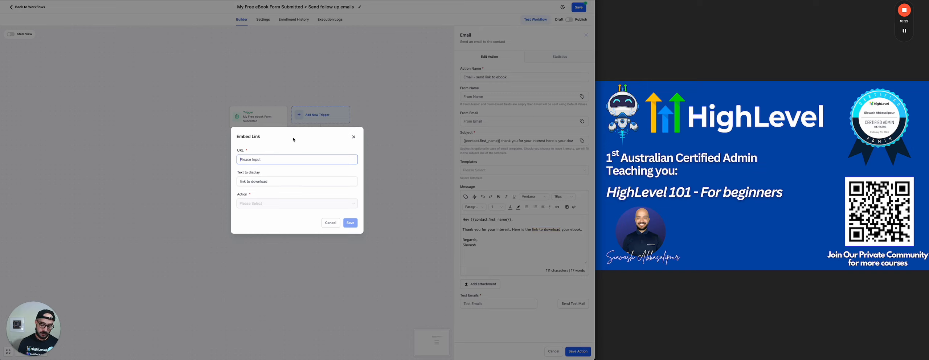
{"action": "type", "text": "https://example.com"}
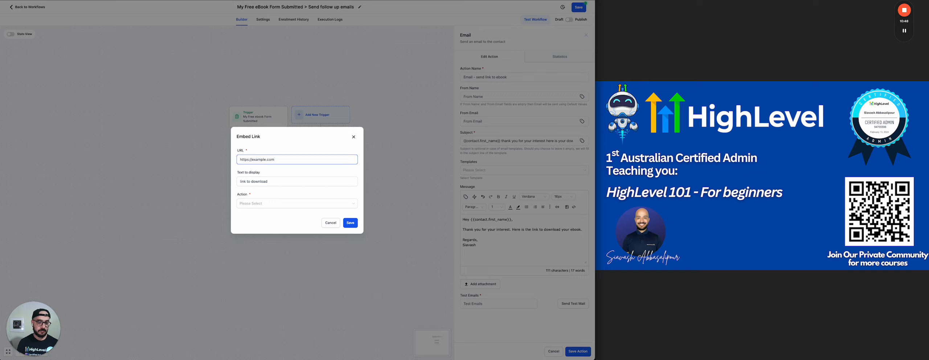
{"action": "left_click", "coordinate": [261, 202]}
{"action": "left_click", "coordinate": [253, 224]}
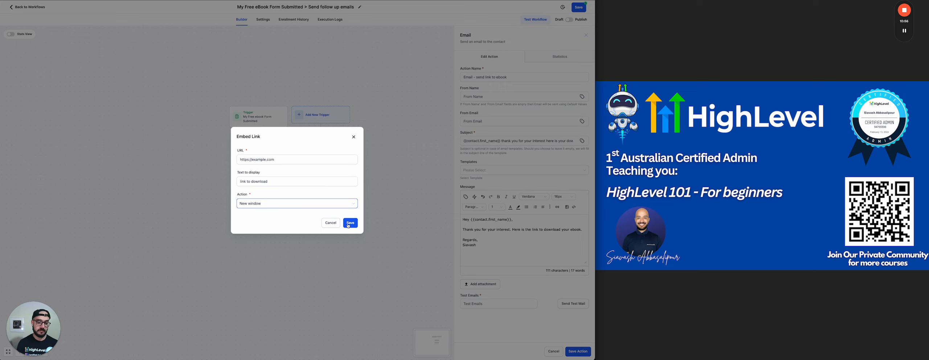
{"action": "left_click", "coordinate": [347, 223]}
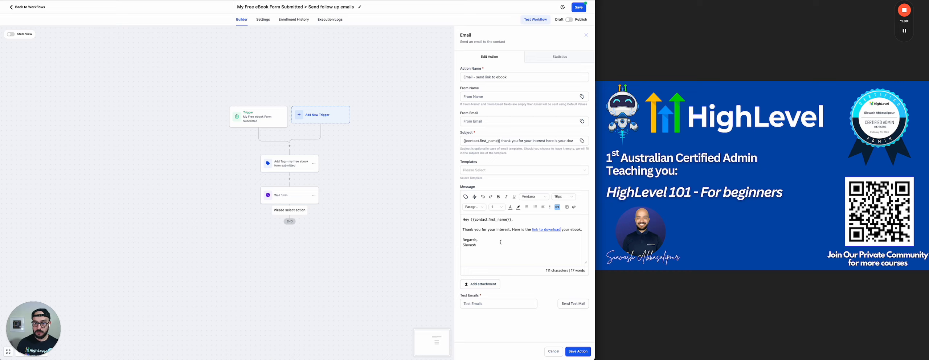
Save the ebook email action, switch the workflow to Publish and save it, then go back to Workflows
{"action": "left_click", "coordinate": [500, 303]}
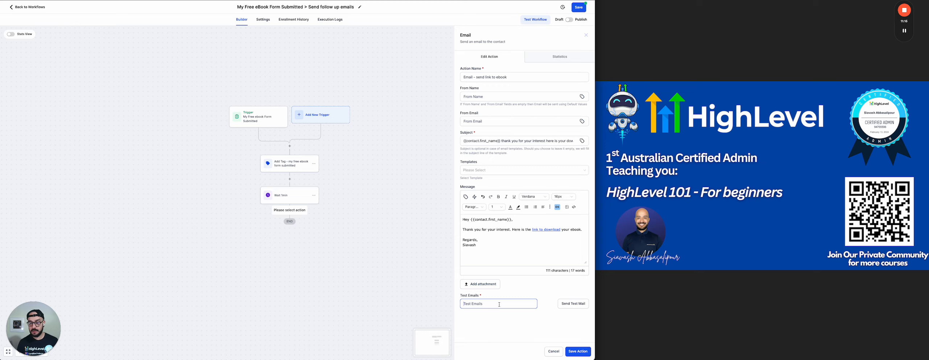
{"action": "left_click", "coordinate": [575, 352]}
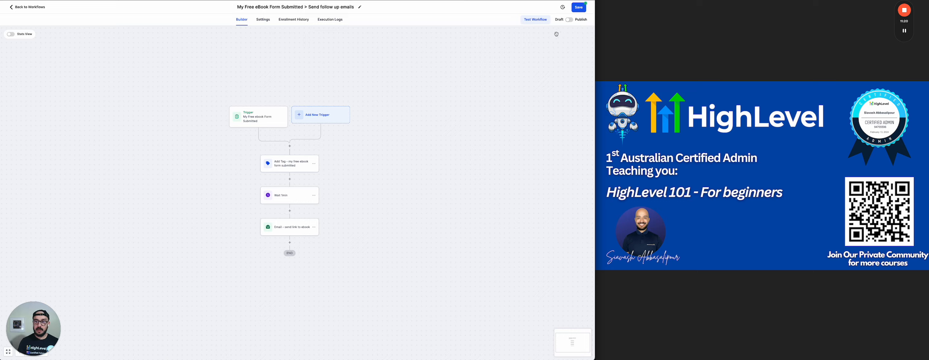
{"action": "left_click", "coordinate": [570, 20]}
{"action": "left_click", "coordinate": [577, 8]}
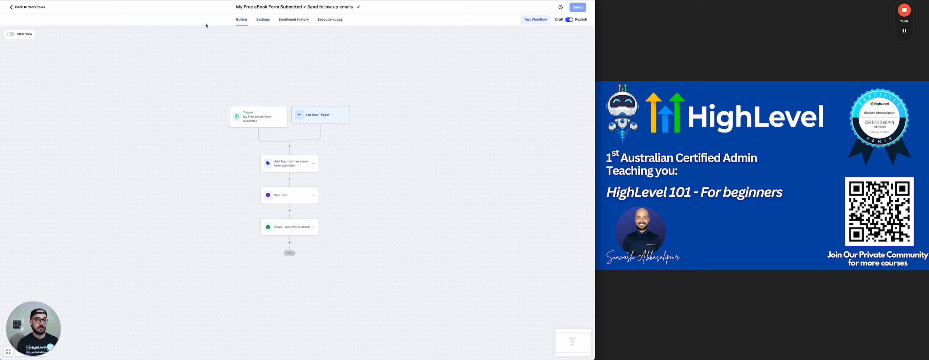
{"action": "left_click", "coordinate": [22, 7]}
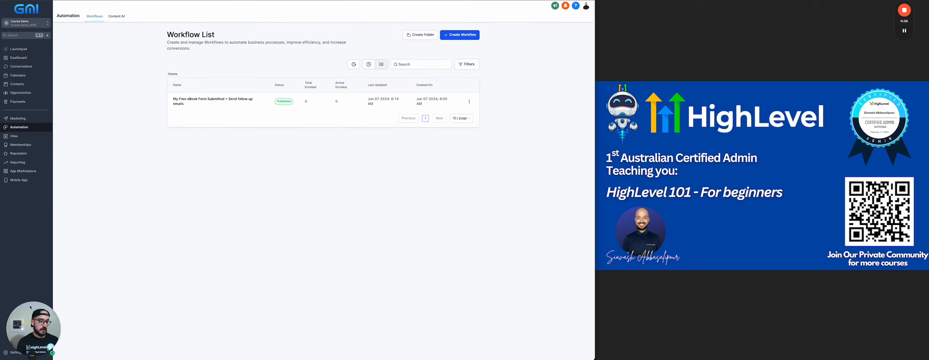
Go to Settings > Media and open the media library
{"action": "left_click_drag", "start_coordinate": [27, 324], "coordinate": [255, 58]}
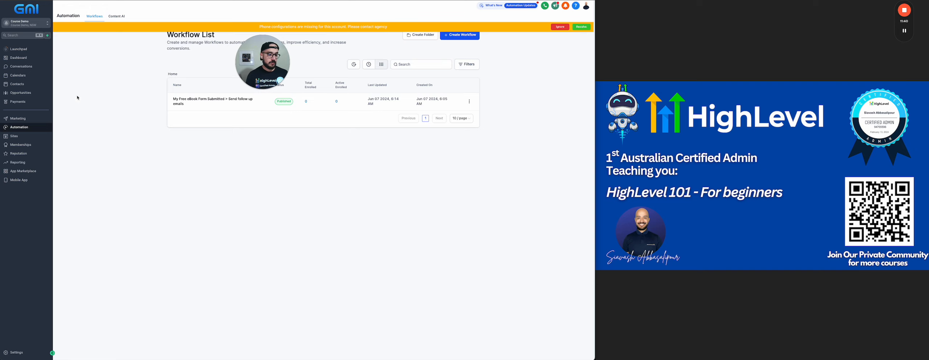
{"action": "left_click", "coordinate": [16, 351]}
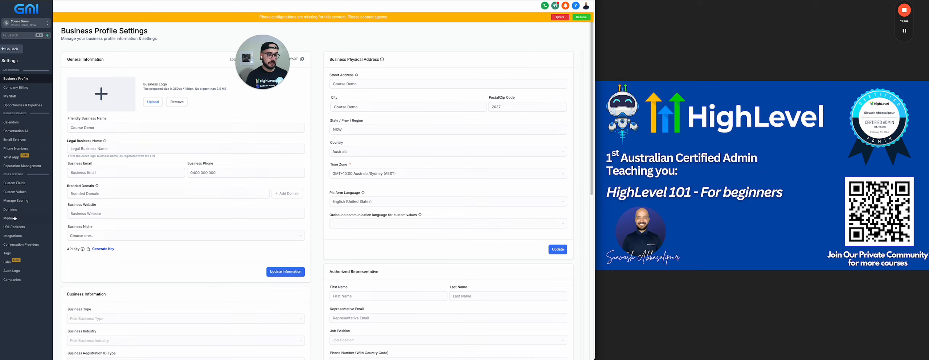
{"action": "left_click", "coordinate": [16, 219]}
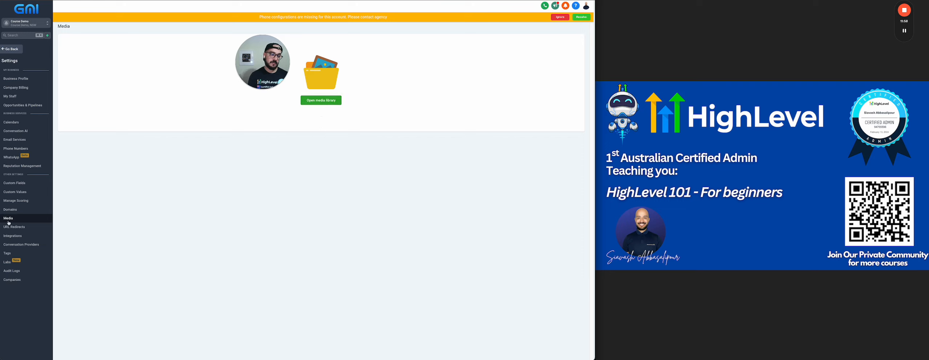
{"action": "left_click", "coordinate": [321, 101]}
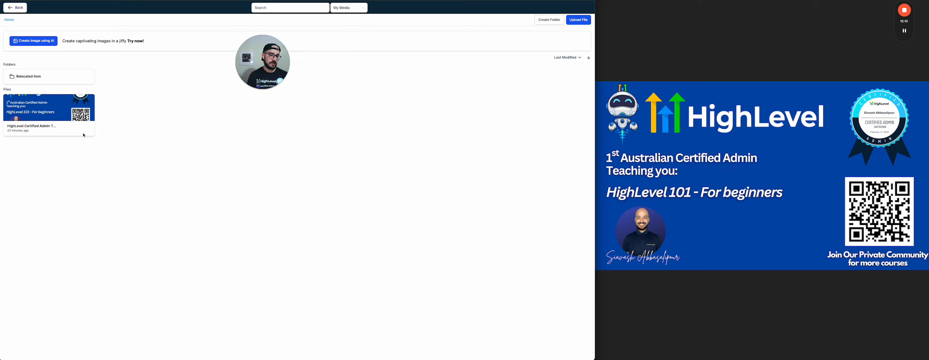
Upload the Assignment 2B Marking Rubrics PDF to the media library
{"action": "left_click", "coordinate": [580, 22]}
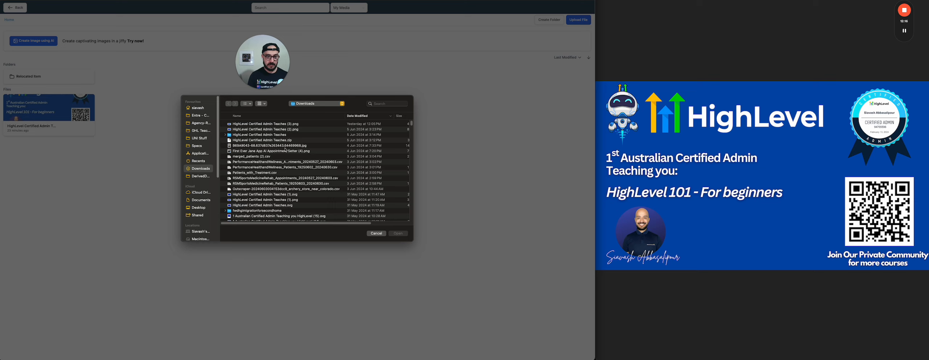
{"action": "scroll", "coordinate": [301, 167], "scroll_direction": "down", "scroll_amount": 5}
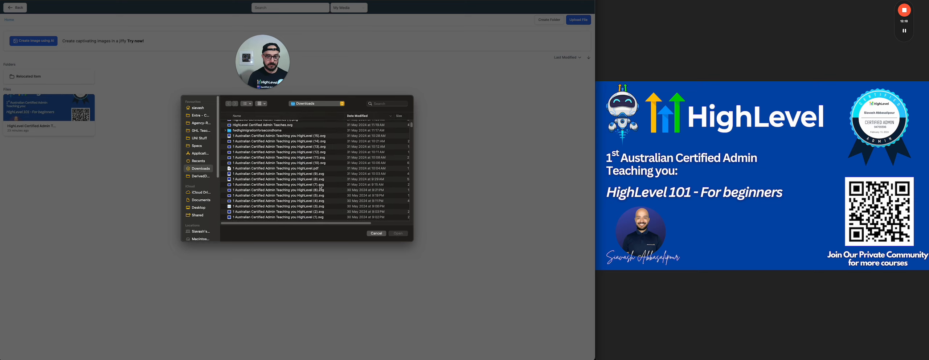
{"action": "scroll", "coordinate": [308, 186], "scroll_direction": "down", "scroll_amount": 4}
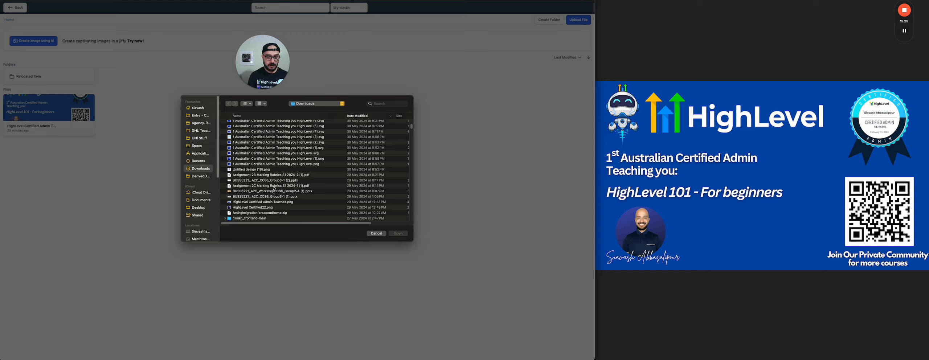
{"action": "left_click", "coordinate": [295, 175]}
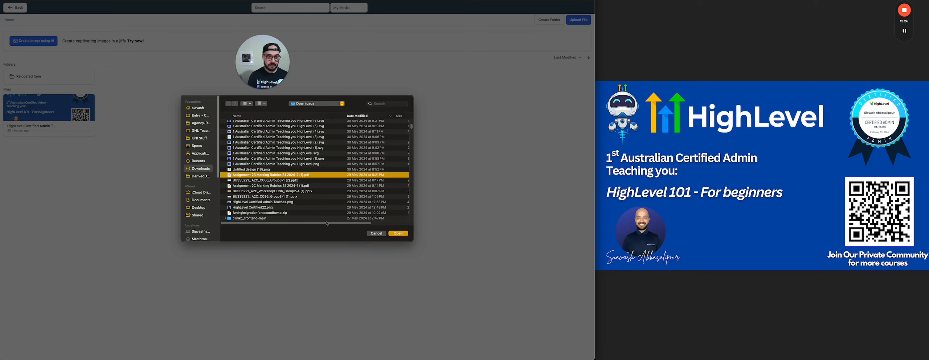
{"action": "left_click", "coordinate": [398, 233]}
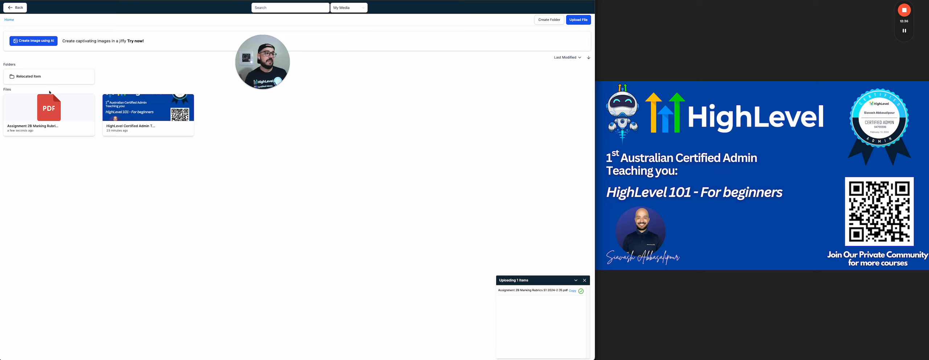
Copy the uploaded PDF's link and return to the Media settings page
{"action": "left_click", "coordinate": [78, 111]}
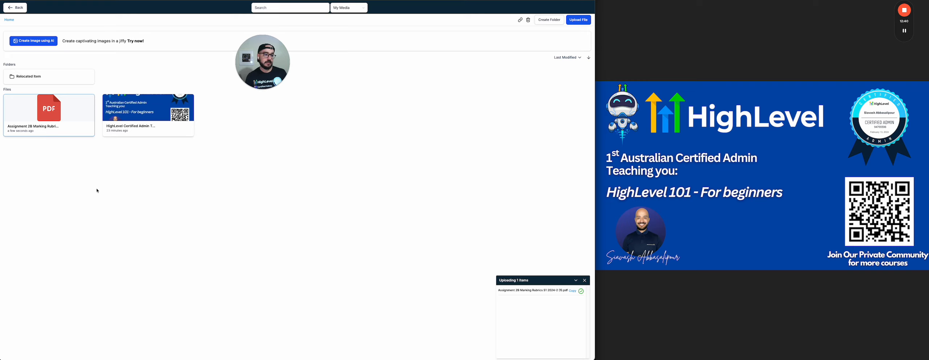
{"action": "left_click", "coordinate": [519, 20]}
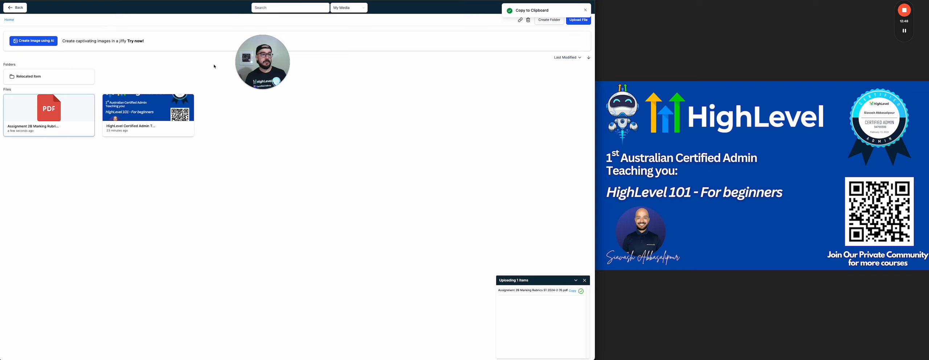
{"action": "left_click", "coordinate": [15, 8]}
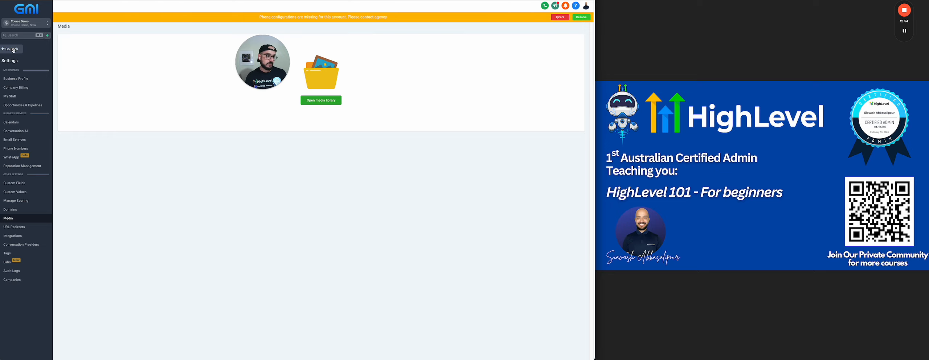
Open the eBook workflow's send-link Email action from Automation > Workflows
{"action": "left_click", "coordinate": [13, 49]}
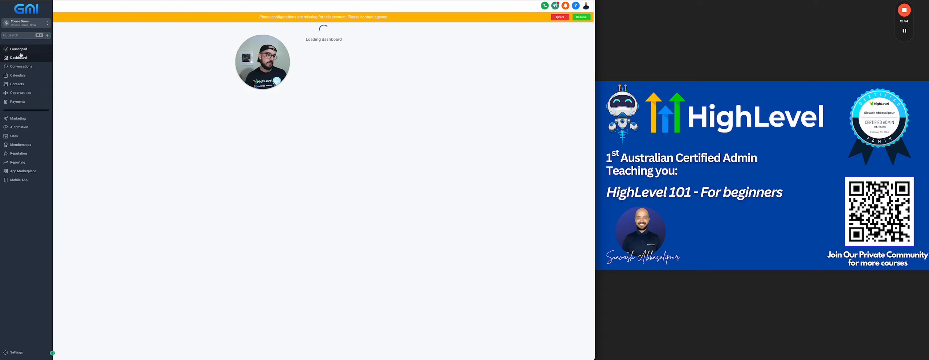
{"action": "left_click", "coordinate": [26, 128]}
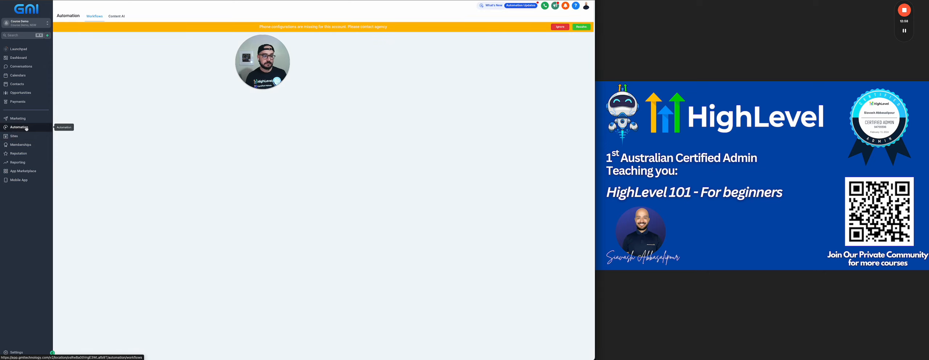
{"action": "left_click", "coordinate": [206, 100]}
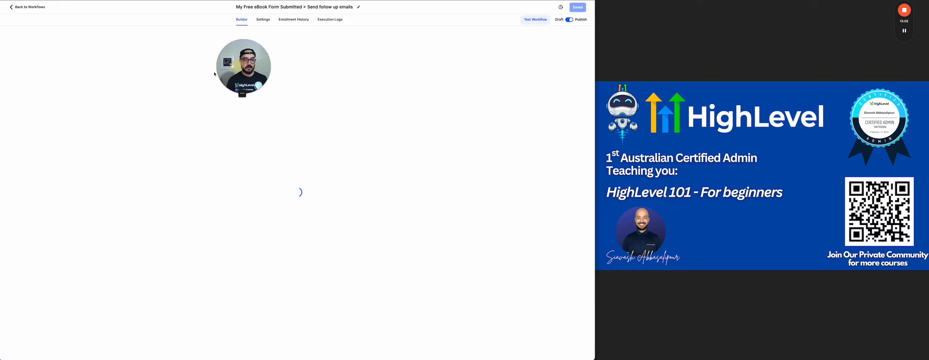
{"action": "left_click", "coordinate": [297, 221]}
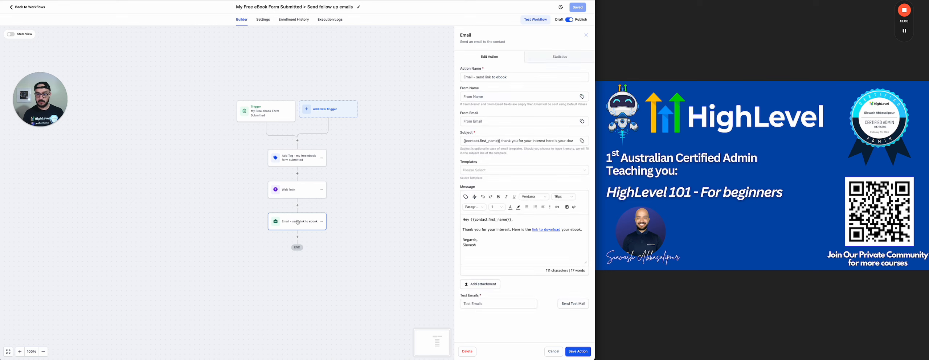
Replace the 'link to download' URL with the pasted PDF link
{"action": "left_click", "coordinate": [554, 231]}
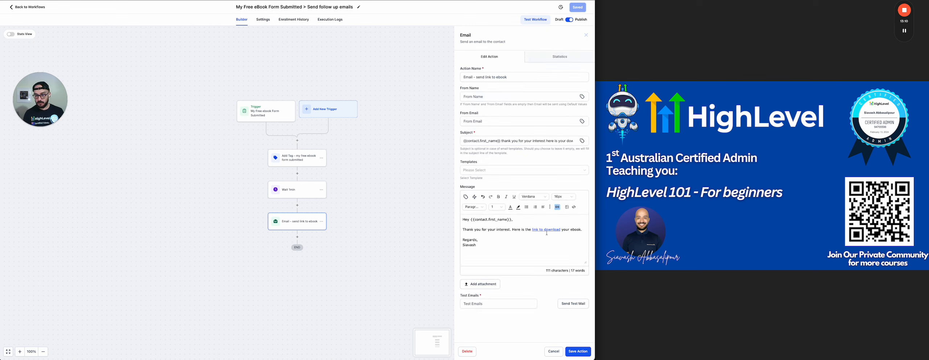
{"action": "left_click", "coordinate": [557, 208]}
{"action": "left_click_drag", "start_coordinate": [282, 160], "coordinate": [234, 160]}
{"action": "key", "text": "BackSpace"}
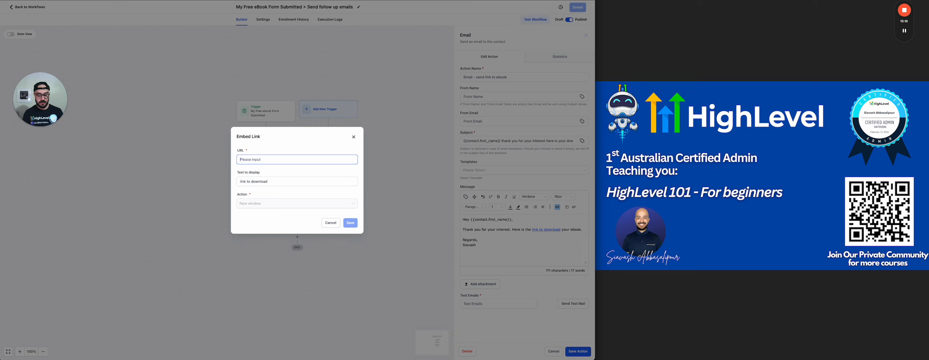
{"action": "key", "text": "ctrl+v"}
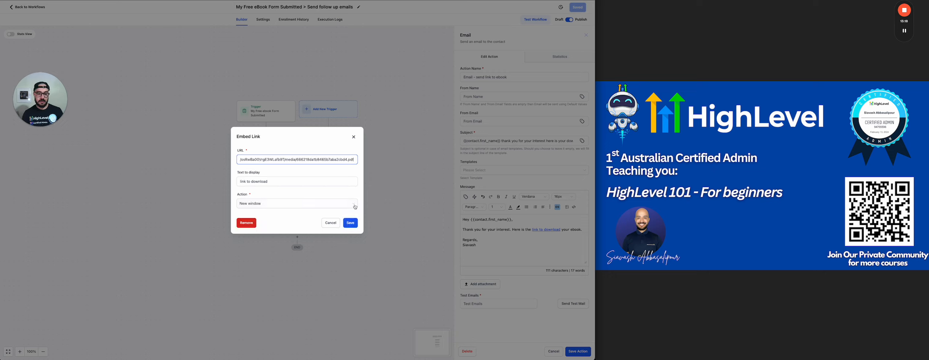
{"action": "left_click", "coordinate": [351, 223]}
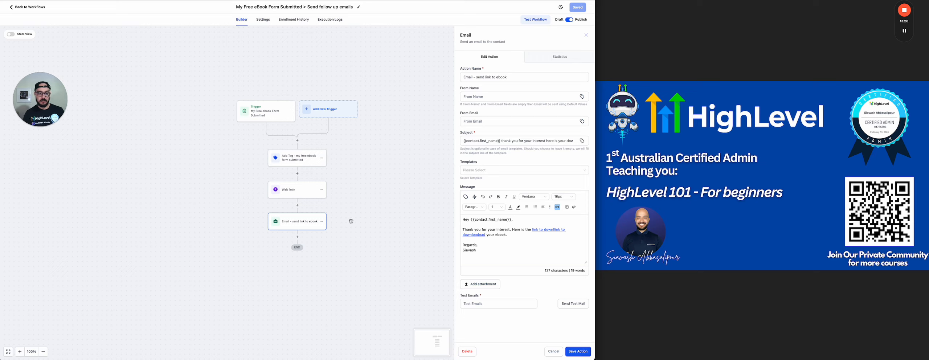
Save the email action and the workflow, then return to the workflow list
{"action": "left_click", "coordinate": [572, 354]}
{"action": "left_click", "coordinate": [585, 6]}
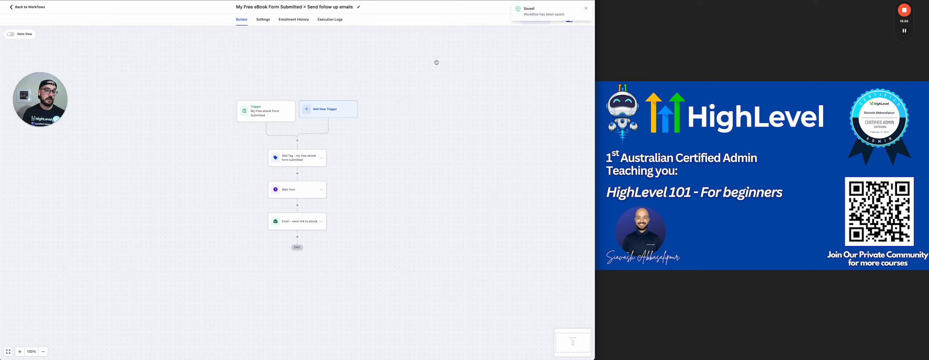
{"action": "left_click", "coordinate": [586, 8]}
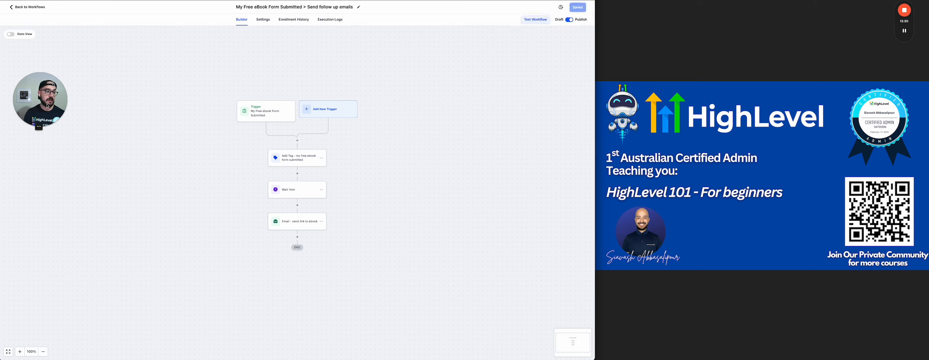
{"action": "left_click", "coordinate": [27, 8]}
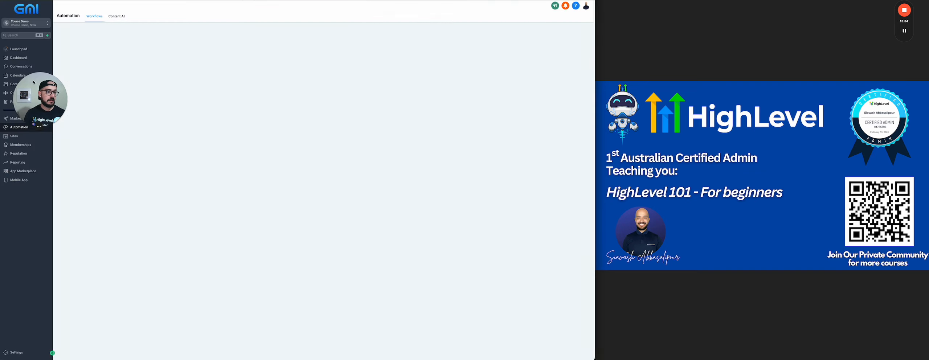
{"action": "left_click_drag", "start_coordinate": [33, 82], "coordinate": [402, 224]}
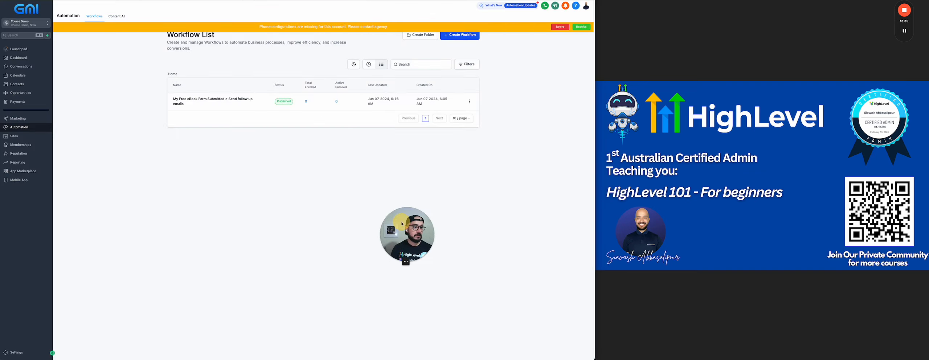
Open the Strategic Coaching funnel in Sites > Funnels and visit its live funnel URL
{"action": "left_click", "coordinate": [14, 138]}
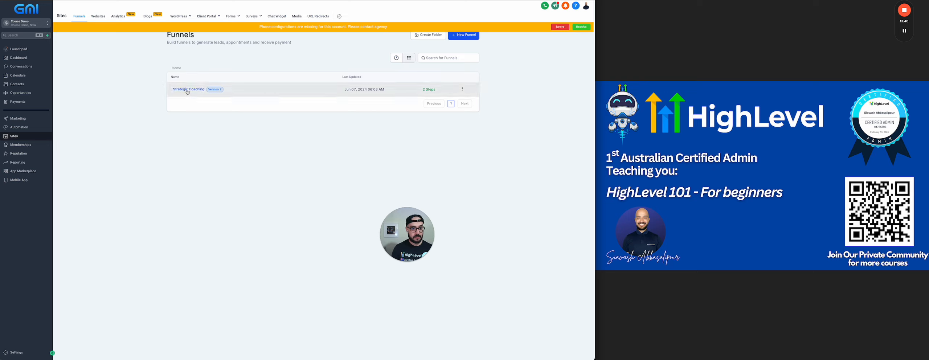
{"action": "left_click", "coordinate": [188, 92]}
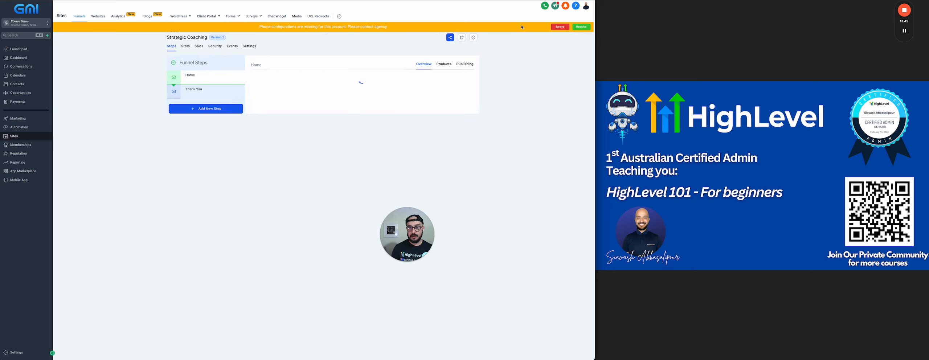
{"action": "left_click", "coordinate": [557, 27]}
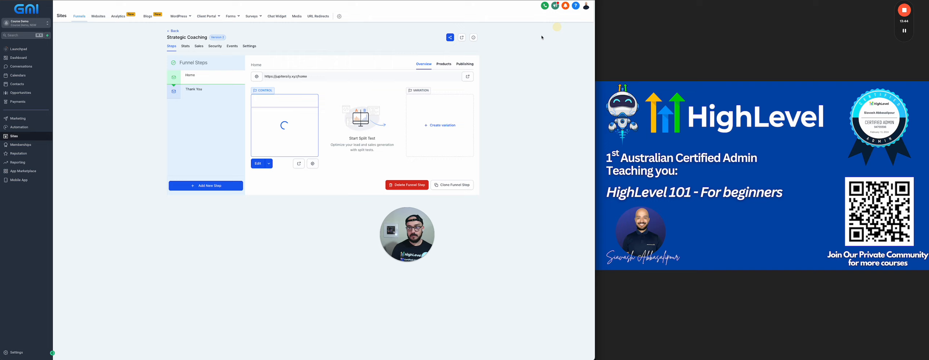
{"action": "left_click", "coordinate": [462, 38]}
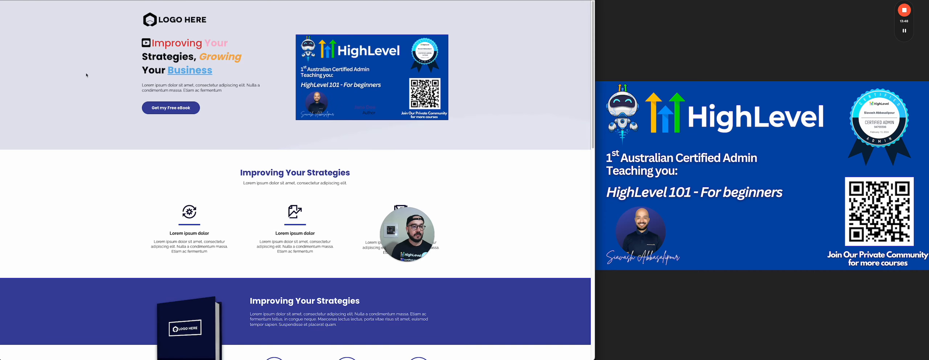
Fill the Free eBook form with a test full name, email address and phone number
{"action": "left_click", "coordinate": [167, 107]}
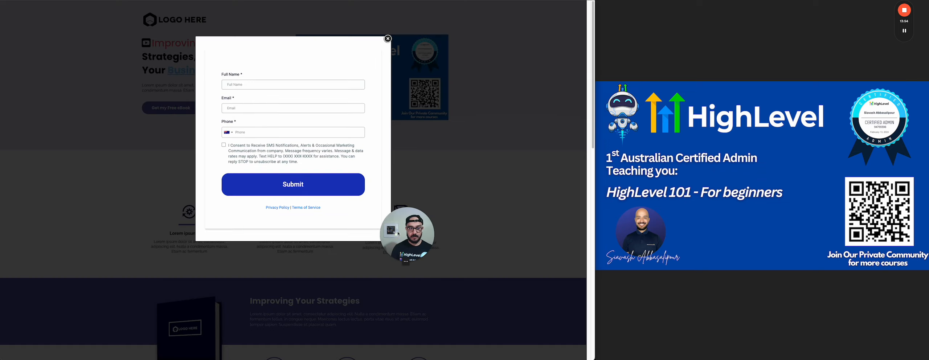
{"action": "left_click", "coordinate": [237, 85]}
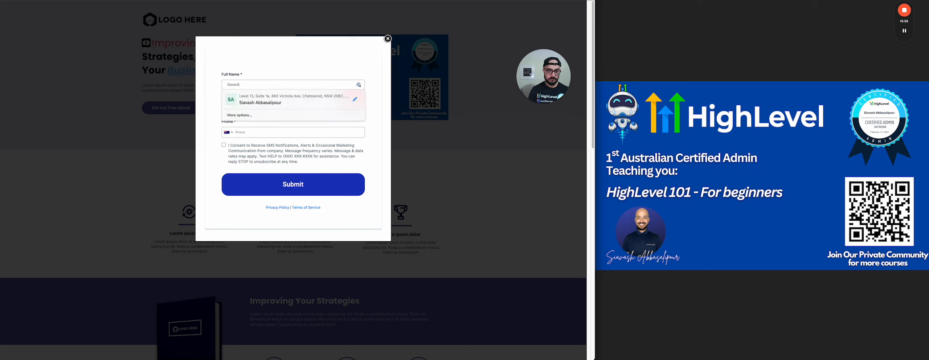
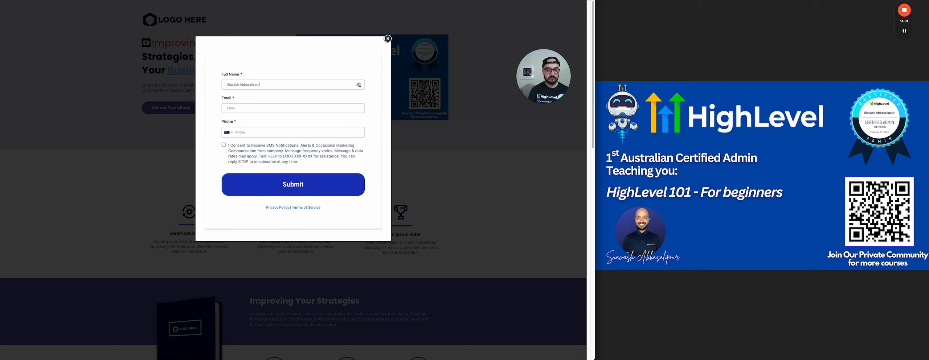
{"action": "key", "text": "Tab"}
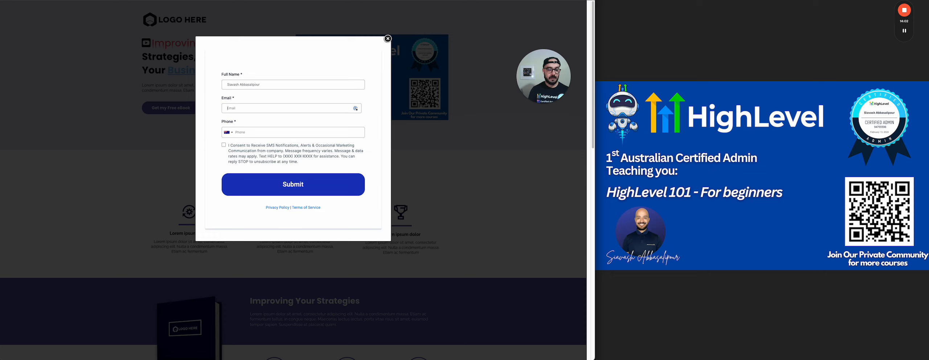
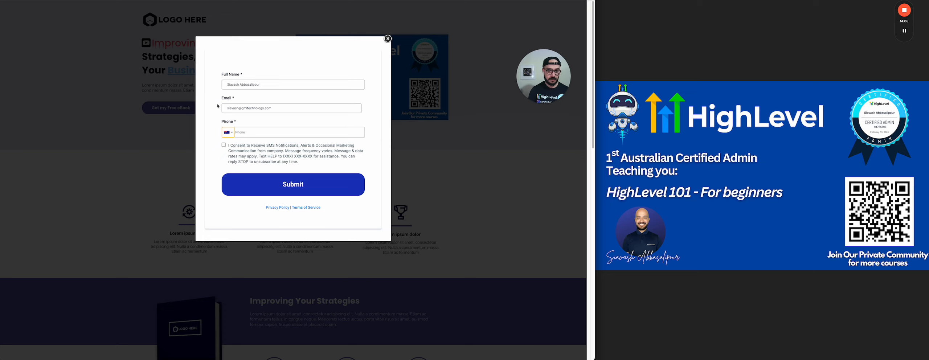
{"action": "left_click", "coordinate": [245, 132]}
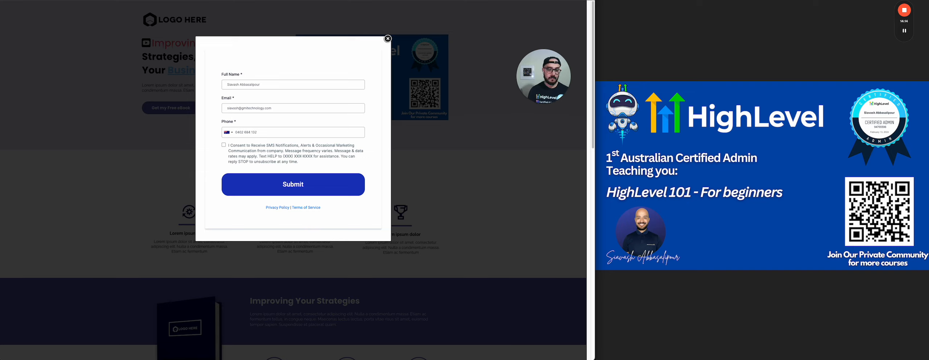
Agree to SMS notifications, submit the form, and return to the funnel steps
{"action": "left_click", "coordinate": [224, 145]}
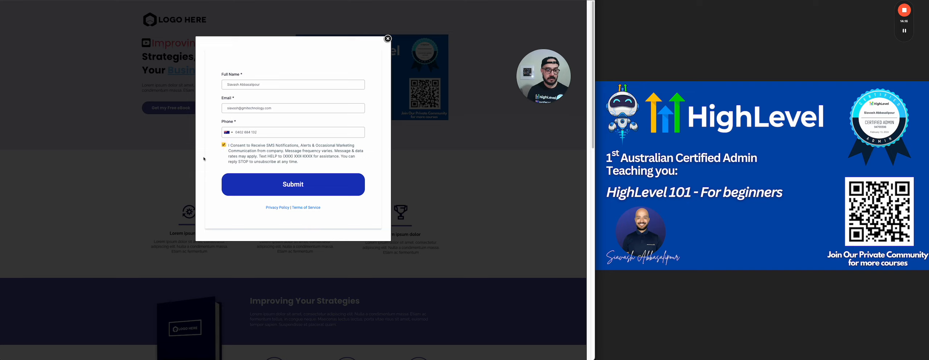
{"action": "left_click", "coordinate": [292, 185]}
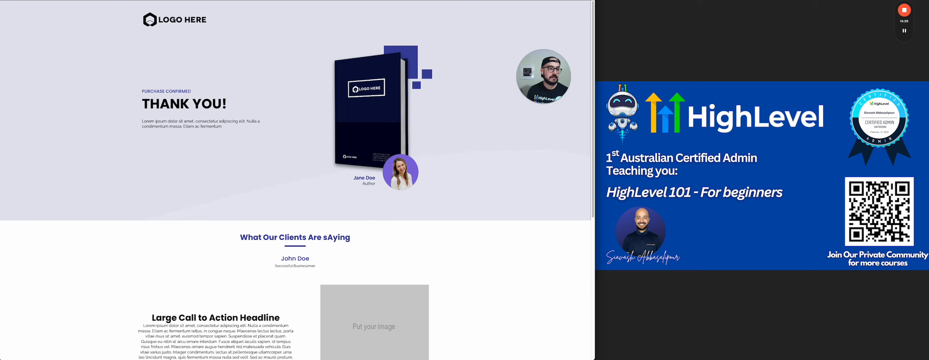
{"action": "left_click", "coordinate": [106, 1]}
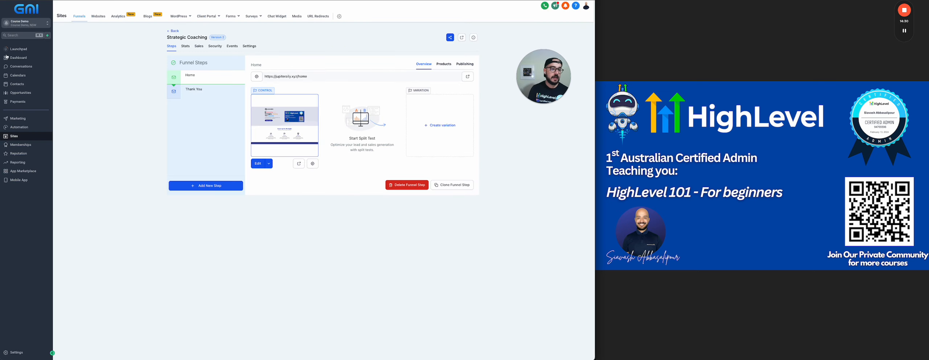
Check the eBook workflow's Wait 1min step holds one contact, then go back to Contacts
{"action": "left_click", "coordinate": [25, 84]}
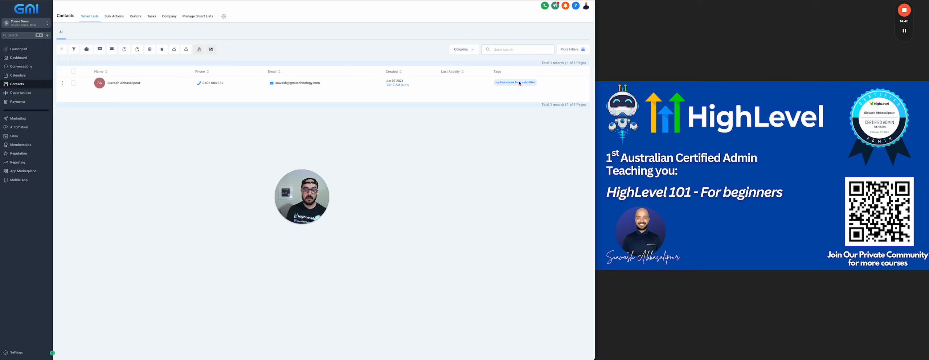
{"action": "left_click", "coordinate": [18, 127]}
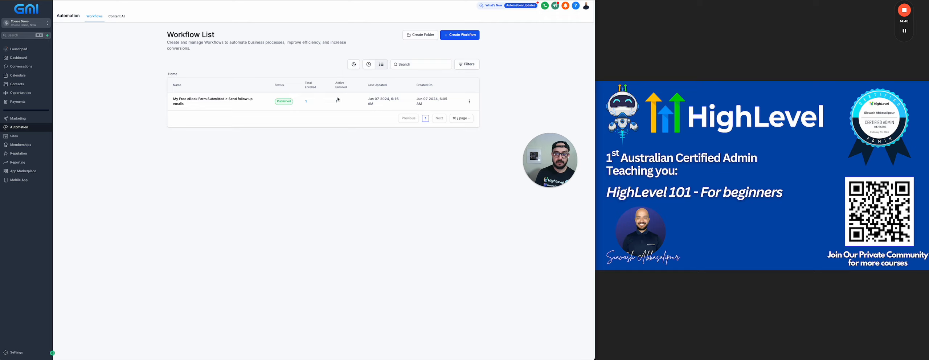
{"action": "left_click", "coordinate": [220, 100]}
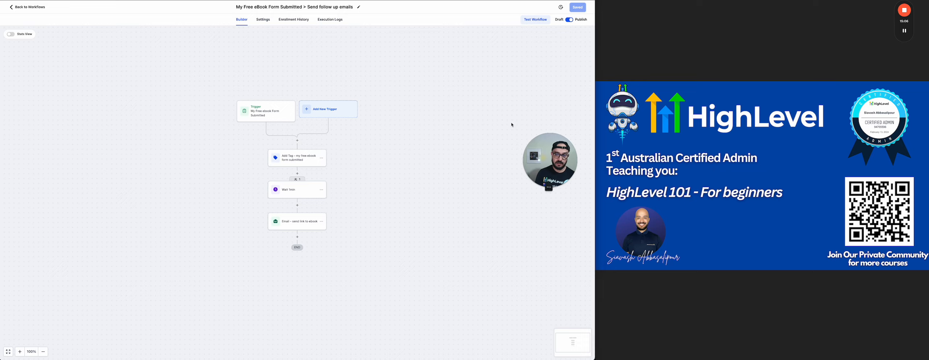
{"action": "left_click_drag", "start_coordinate": [542, 158], "coordinate": [388, 56]}
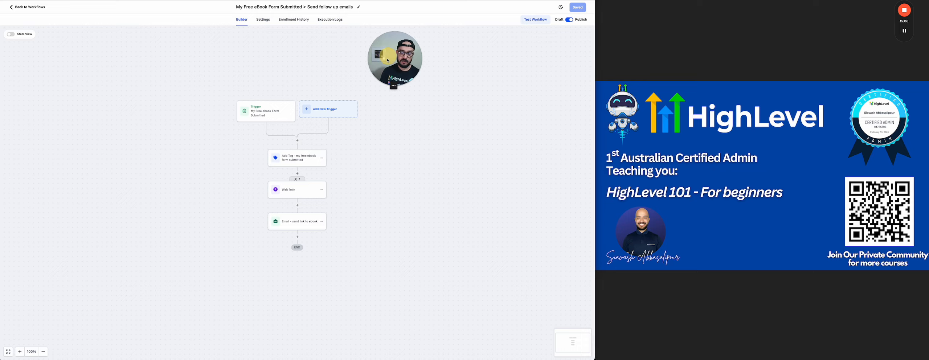
{"action": "left_click", "coordinate": [298, 179]}
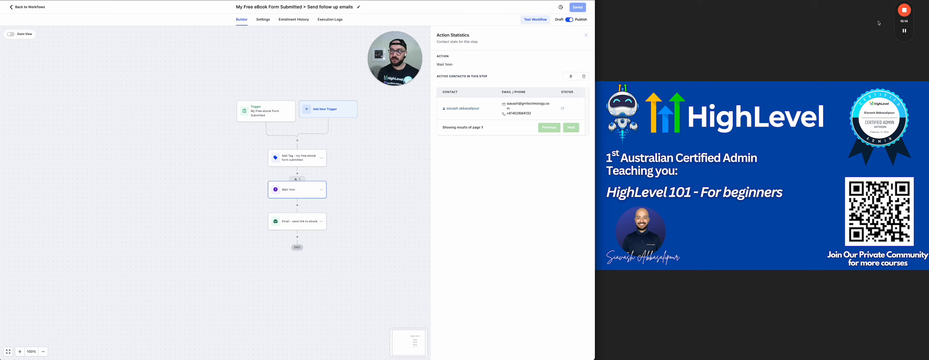
{"action": "left_click", "coordinate": [904, 31]}
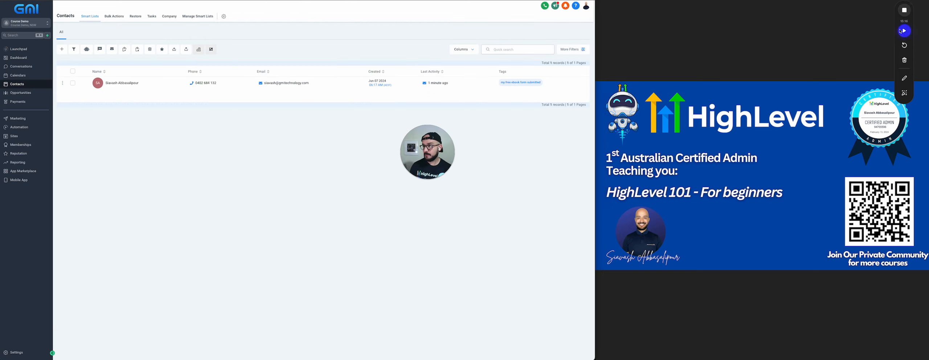
Open the test subscriber's contact, expand the delivered ebook email, then switch to Gmail
{"action": "left_click", "coordinate": [904, 30]}
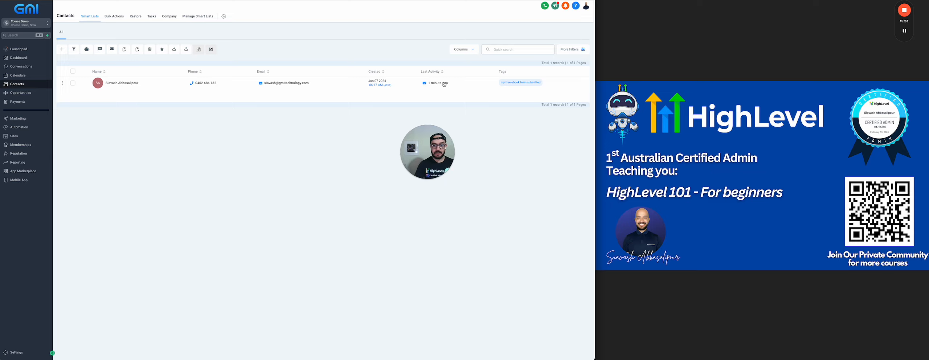
{"action": "left_click", "coordinate": [425, 86]}
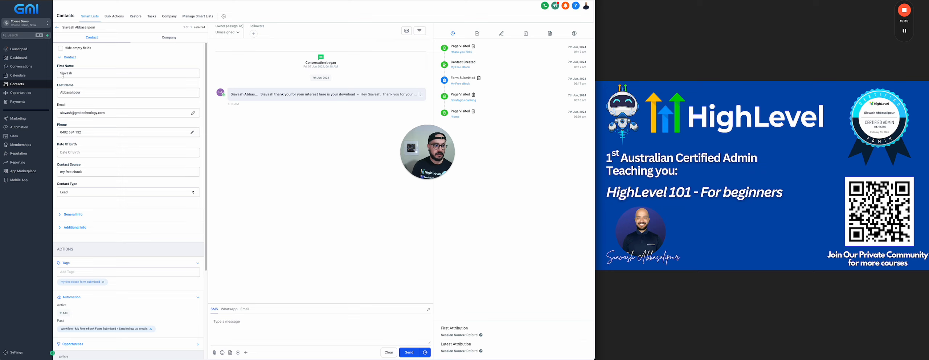
{"action": "left_click", "coordinate": [109, 58]}
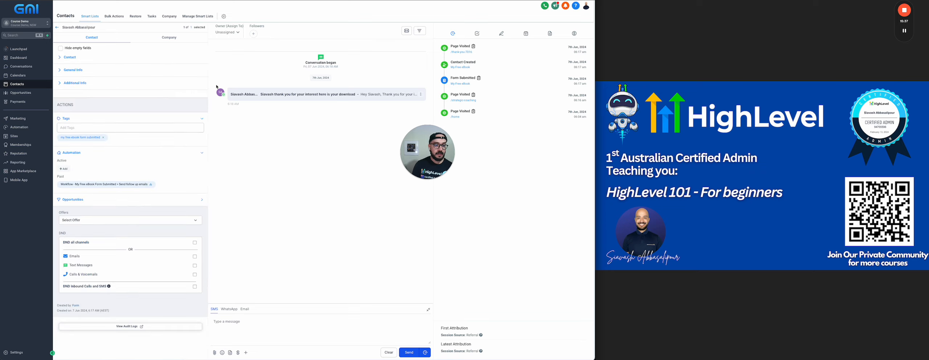
{"action": "left_click", "coordinate": [282, 94]}
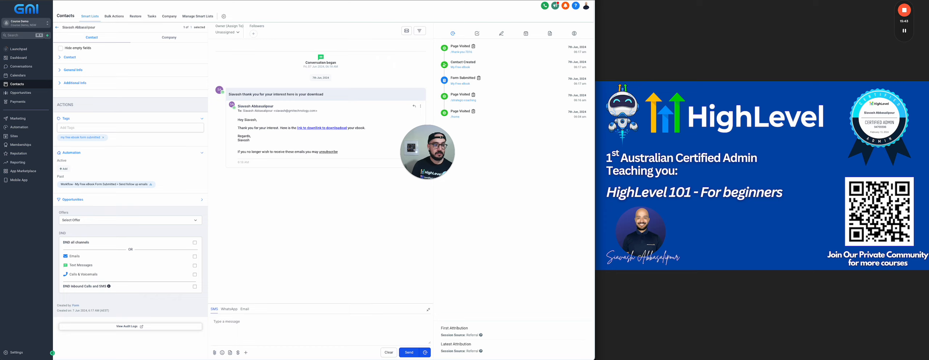
{"action": "left_click", "coordinate": [107, 1]}
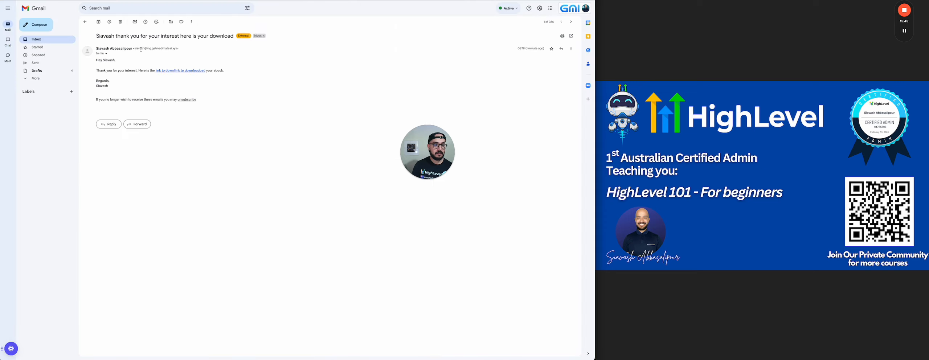
Follow the email's 'link to download' to the Assignment 2B PDF, then return to HighLevel
{"action": "left_click_drag", "start_coordinate": [147, 48], "coordinate": [179, 57]}
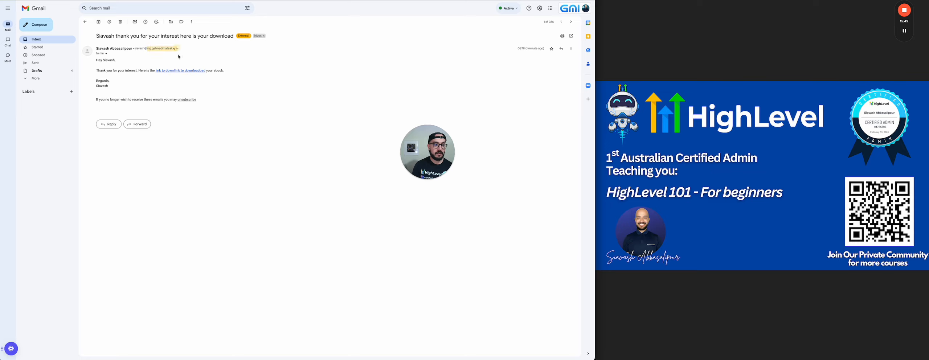
{"action": "left_click", "coordinate": [209, 55]}
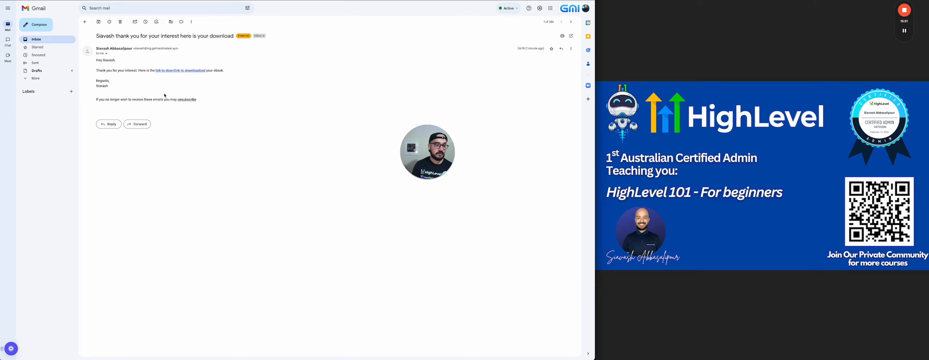
{"action": "left_click", "coordinate": [180, 71]}
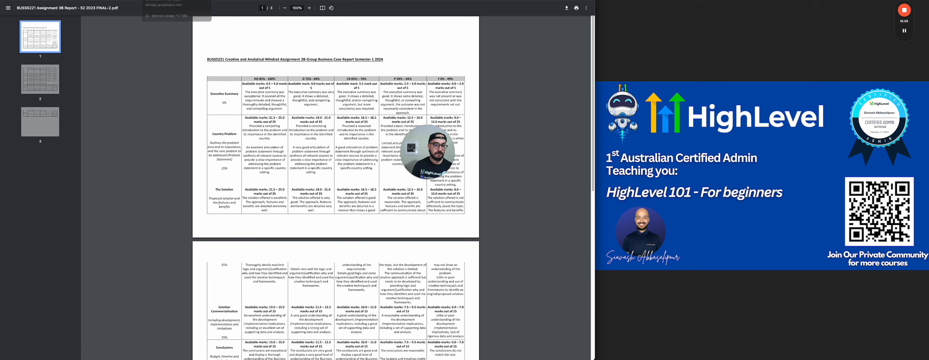
{"action": "left_click", "coordinate": [182, 0]}
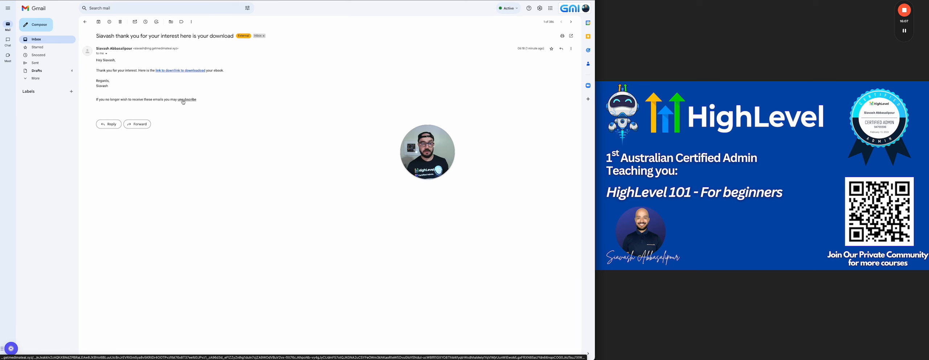
{"action": "key", "text": "ctrl+Tab"}
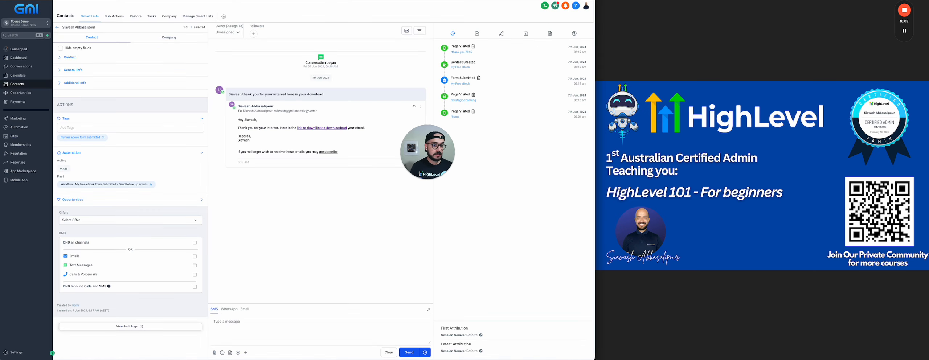
Open the eBook workflow's Enrollment History and Execution Logs to confirm the test contact's run
{"action": "left_click", "coordinate": [24, 127]}
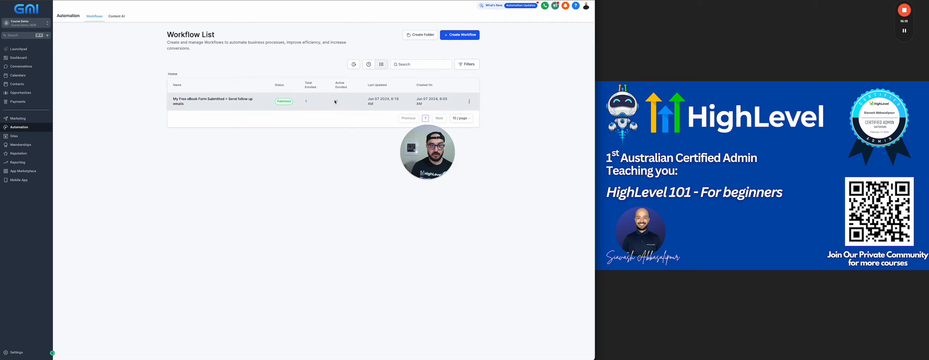
{"action": "left_click", "coordinate": [193, 101]}
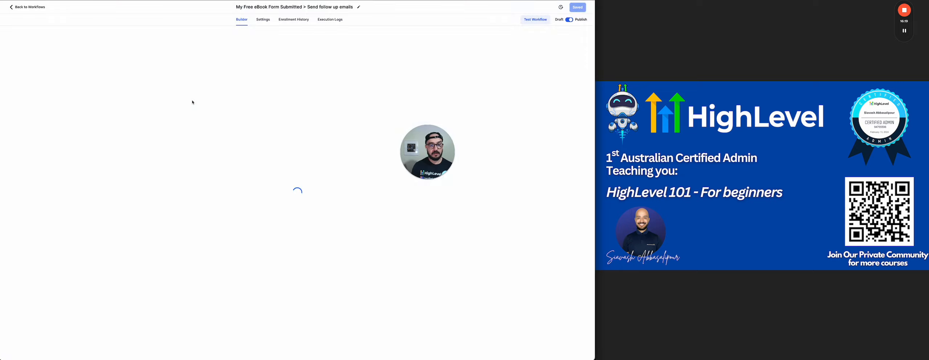
{"action": "left_click", "coordinate": [293, 21]}
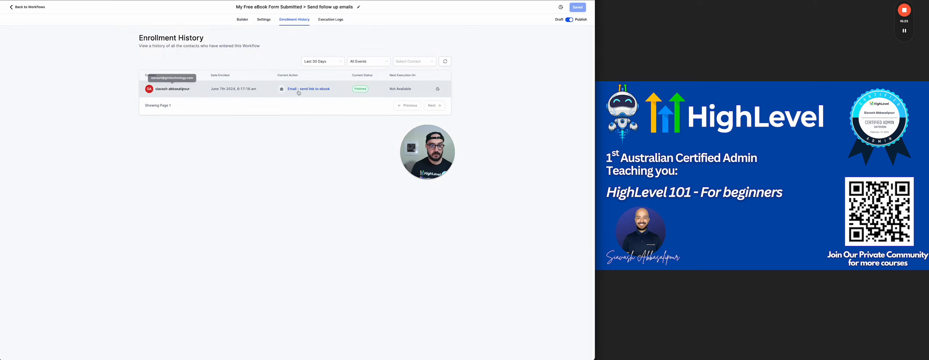
{"action": "left_click", "coordinate": [333, 22]}
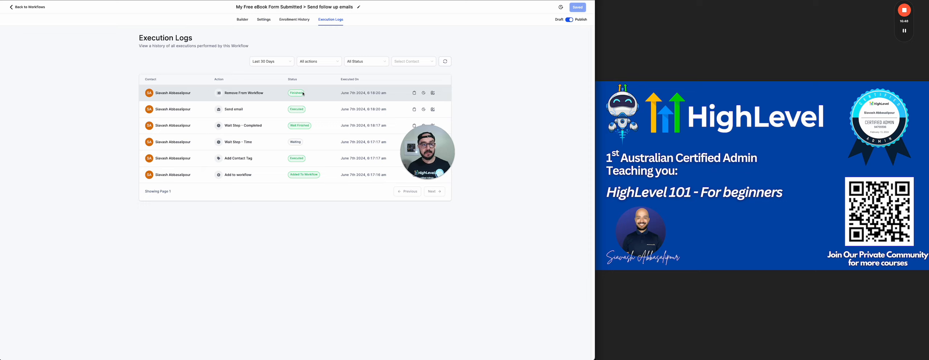
Switch off Allow re-entry in the eBook workflow's Settings
{"action": "left_click", "coordinate": [264, 21]}
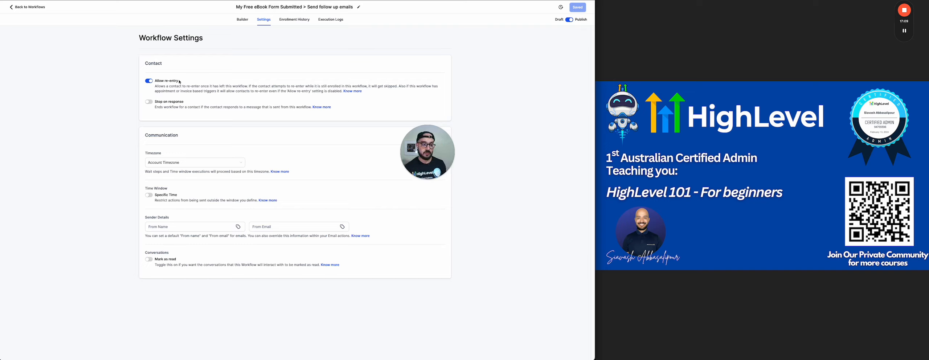
{"action": "left_click", "coordinate": [148, 81]}
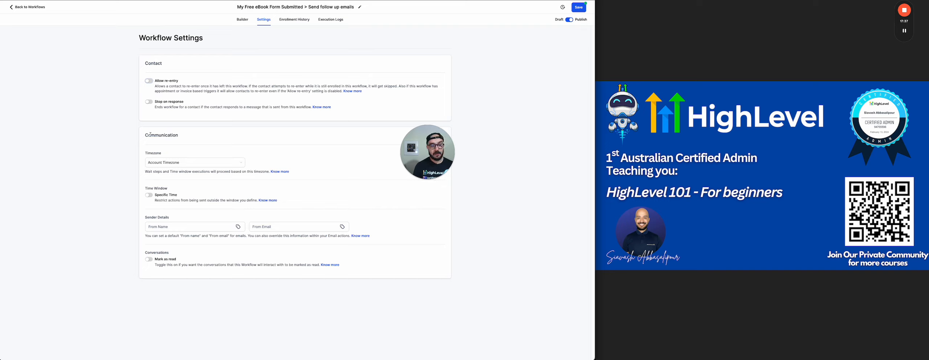
{"action": "left_click_drag", "start_coordinate": [151, 134], "coordinate": [197, 135]}
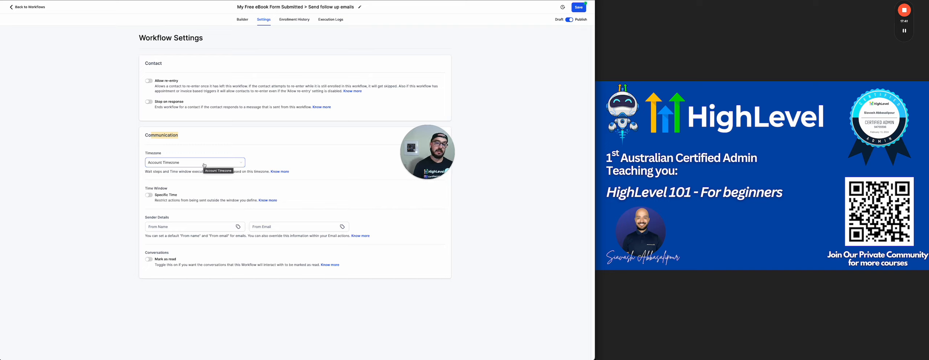
Set the workflow to Contact Timezone with a Monday–Friday 08:00 AM–5:00 PM window
{"action": "left_click", "coordinate": [183, 163]}
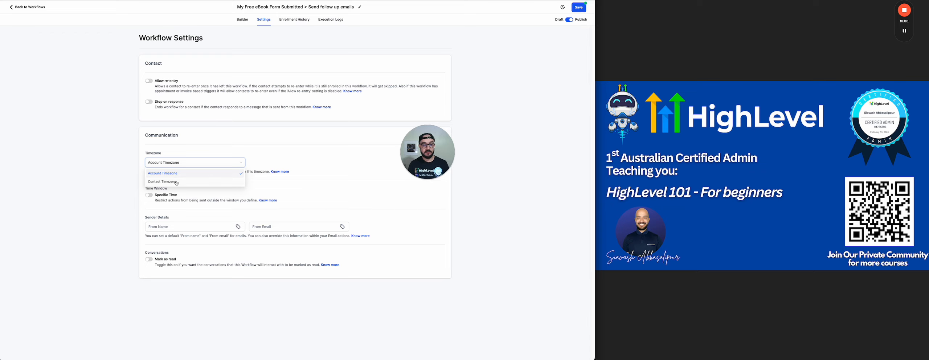
{"action": "left_click", "coordinate": [176, 182]}
{"action": "left_click", "coordinate": [148, 195]}
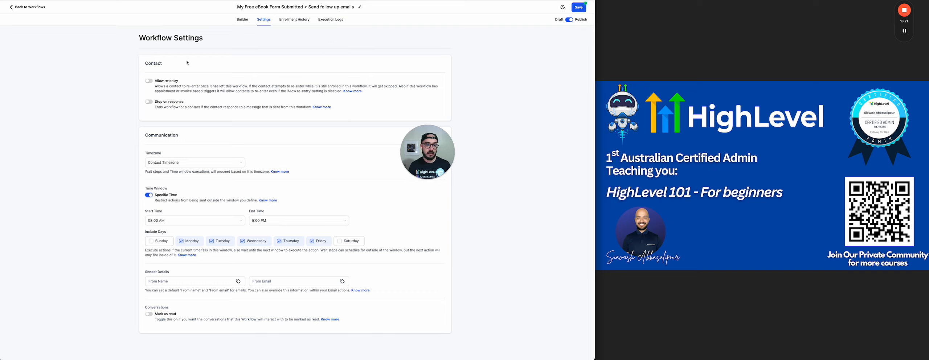
{"action": "left_click", "coordinate": [242, 20]}
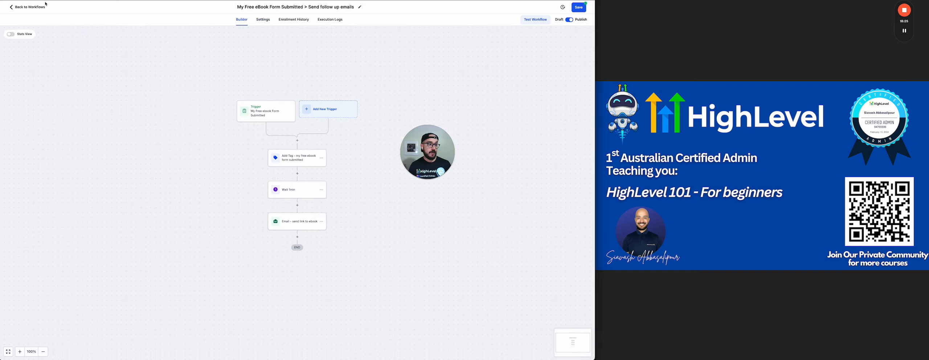